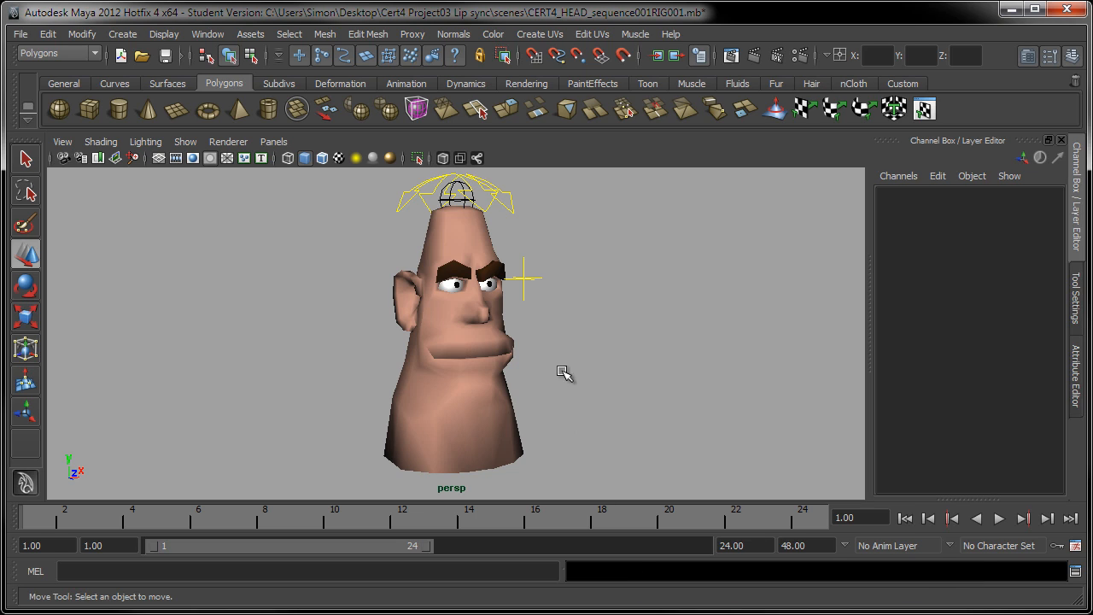
Select the eye target control and reset its Translate X, Y and Z to 0
key("q")
left_click(529, 279)
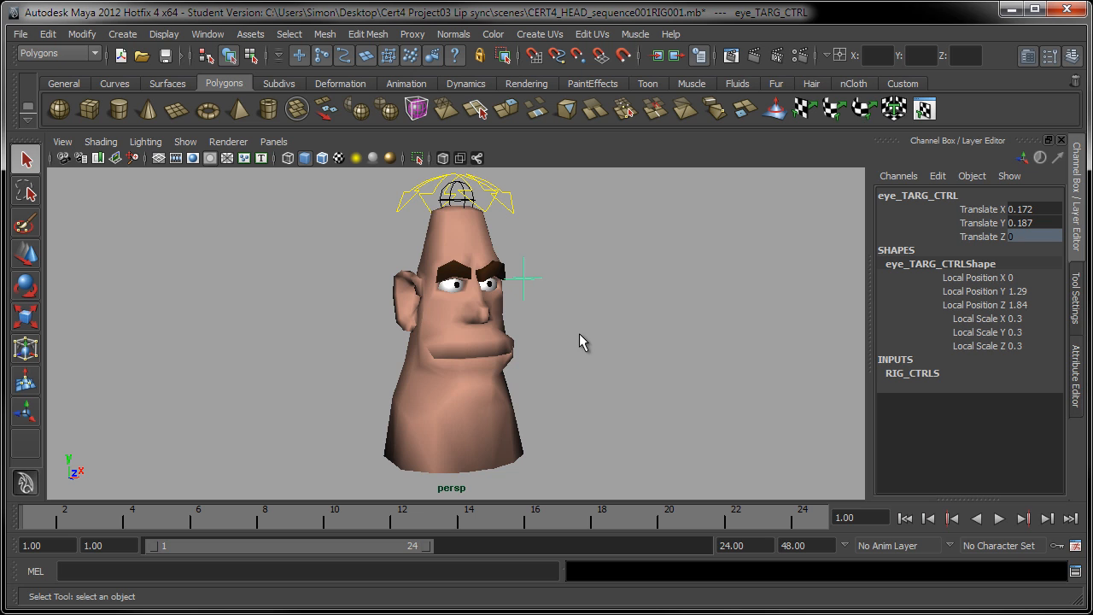
left_click_drag(503, 362, 559, 346, "alt")
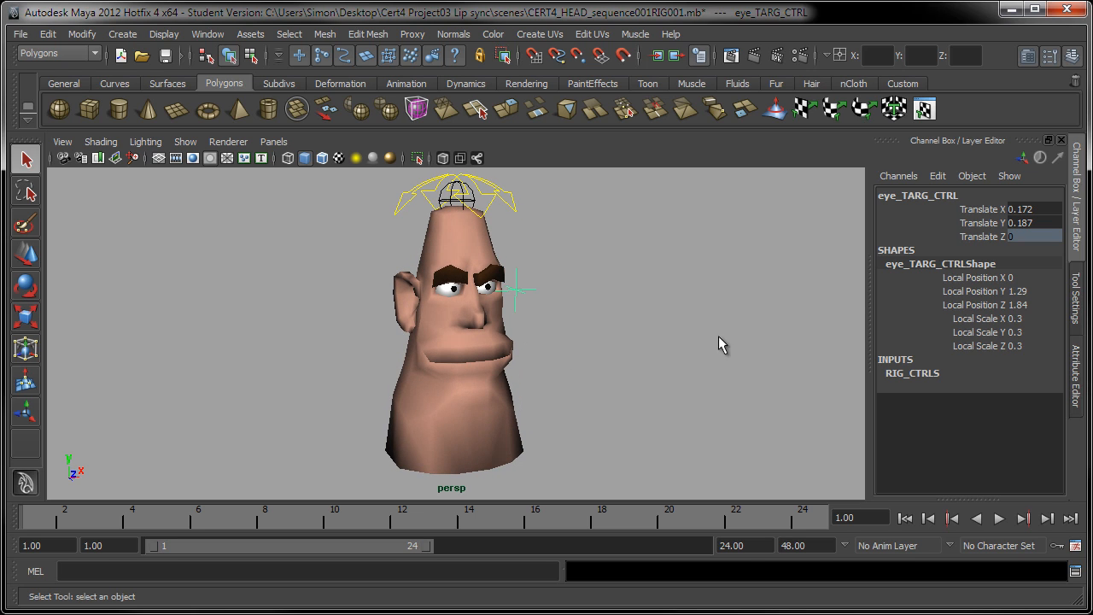
left_click_drag(1025, 208, 1027, 221)
type("0")
key("Return")
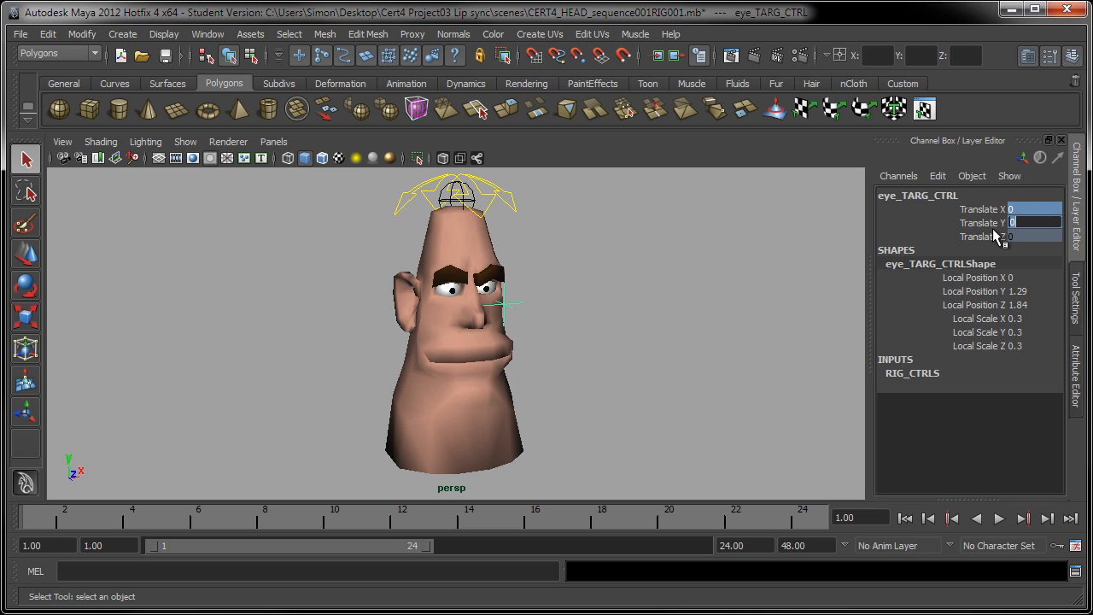
key("Return")
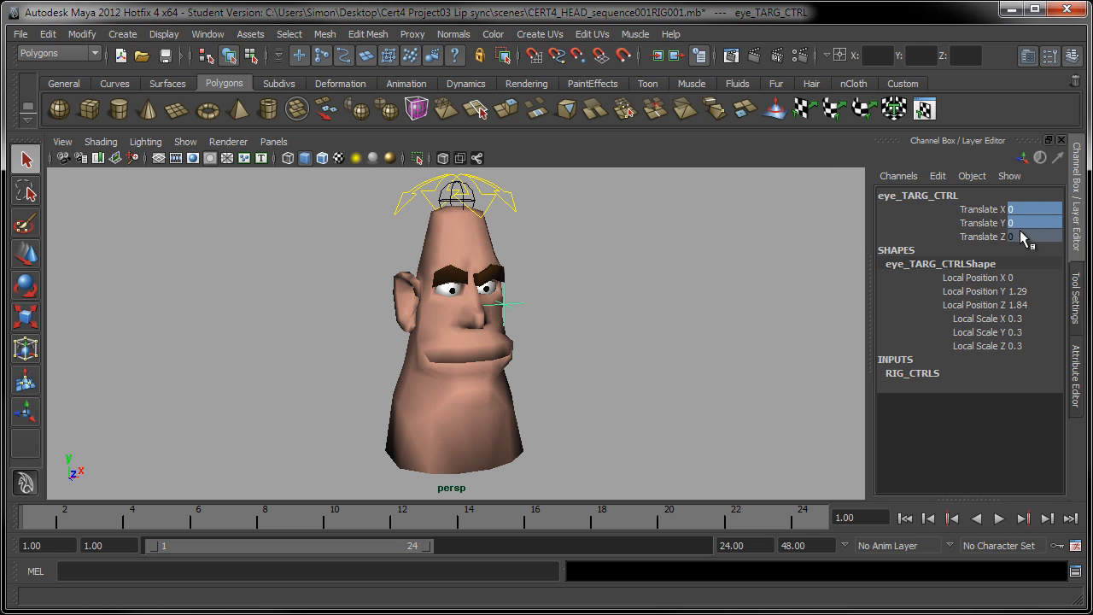
Orbit around the head to examine where the eyes point relative to the eye target control
left_click_drag(810, 246, 813, 243, "alt")
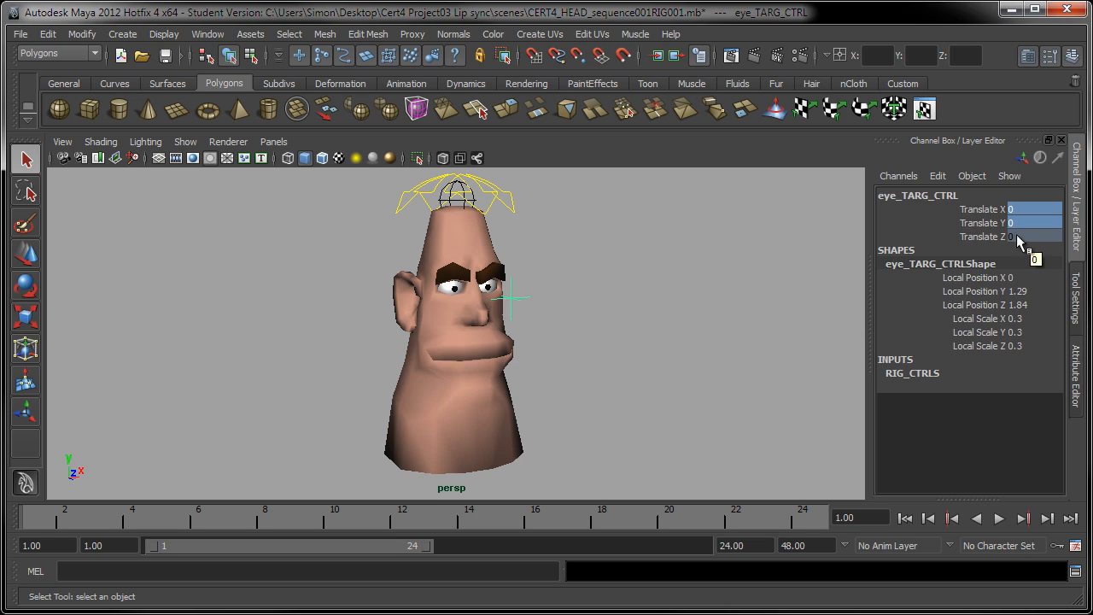
left_click_drag(667, 350, 597, 332, "alt")
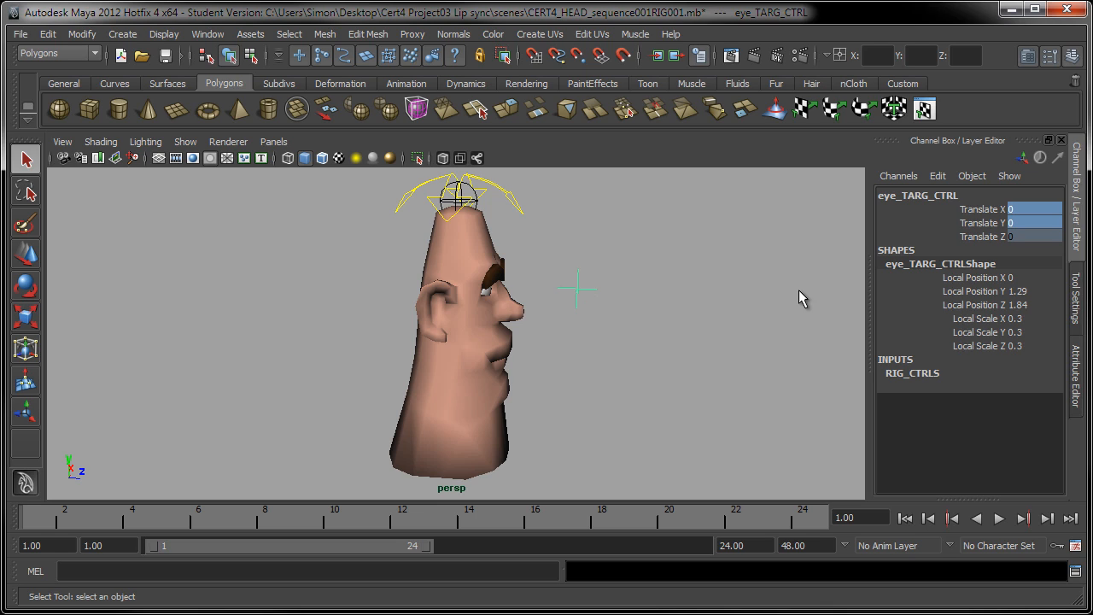
left_click_drag(581, 320, 586, 313, "alt")
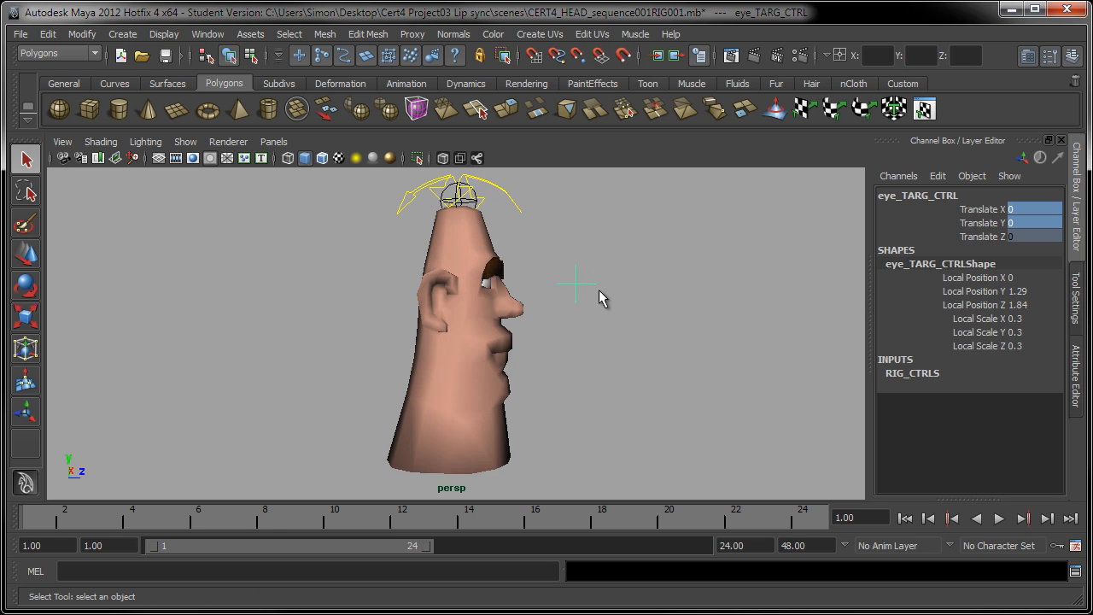
left_click_drag(686, 313, 596, 322, "alt")
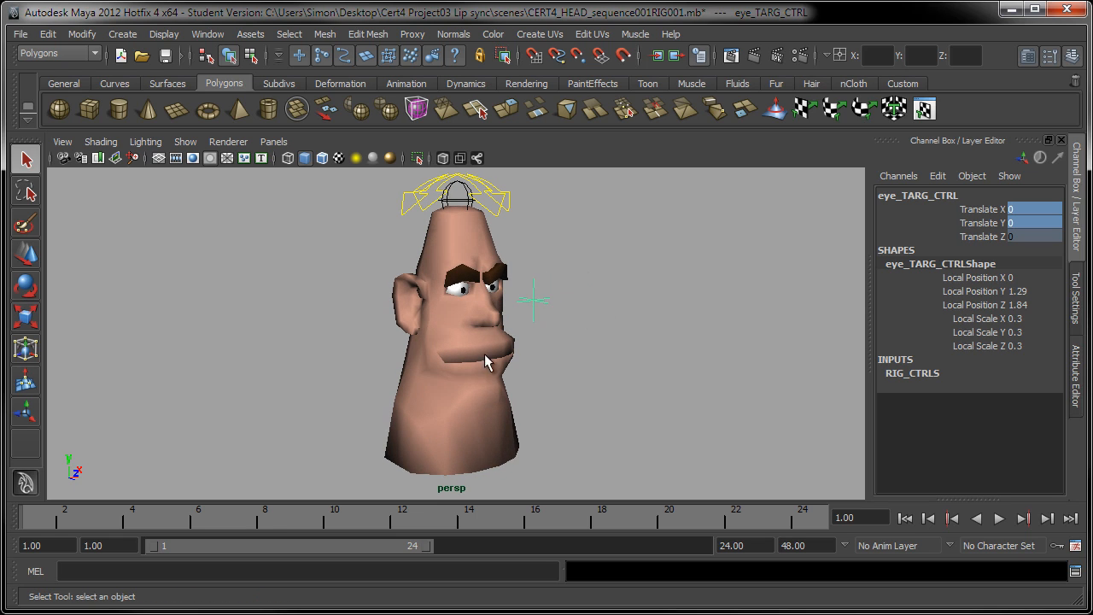
left_click_drag(533, 358, 632, 361, "alt")
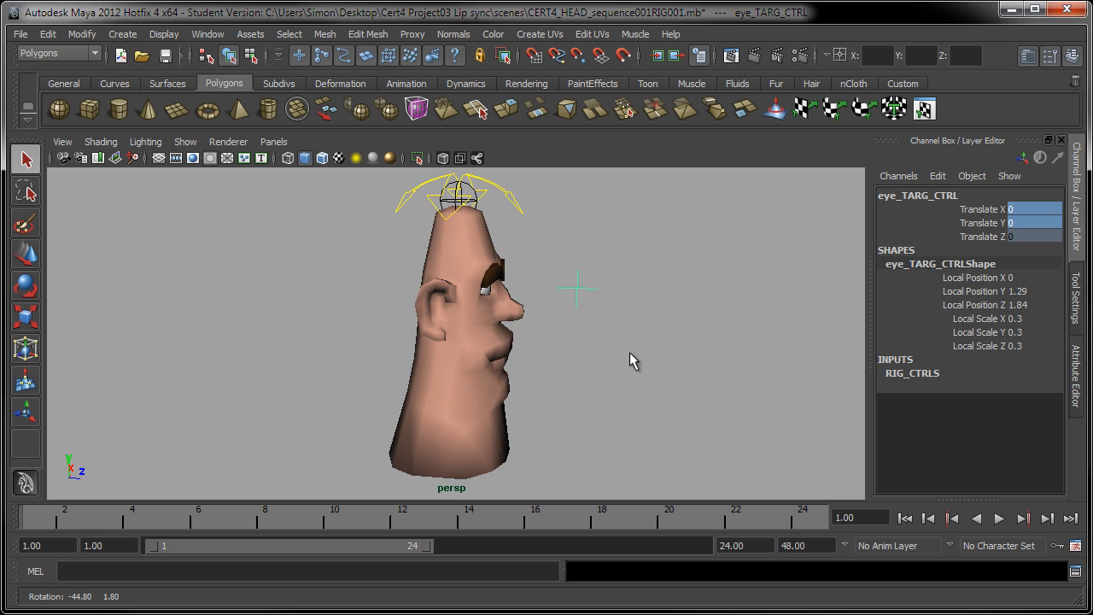
mouse_move(580, 294)
left_mouse_down("alt")
mouse_move(610, 312)
mouse_move(576, 293)
left_mouse_up("alt")
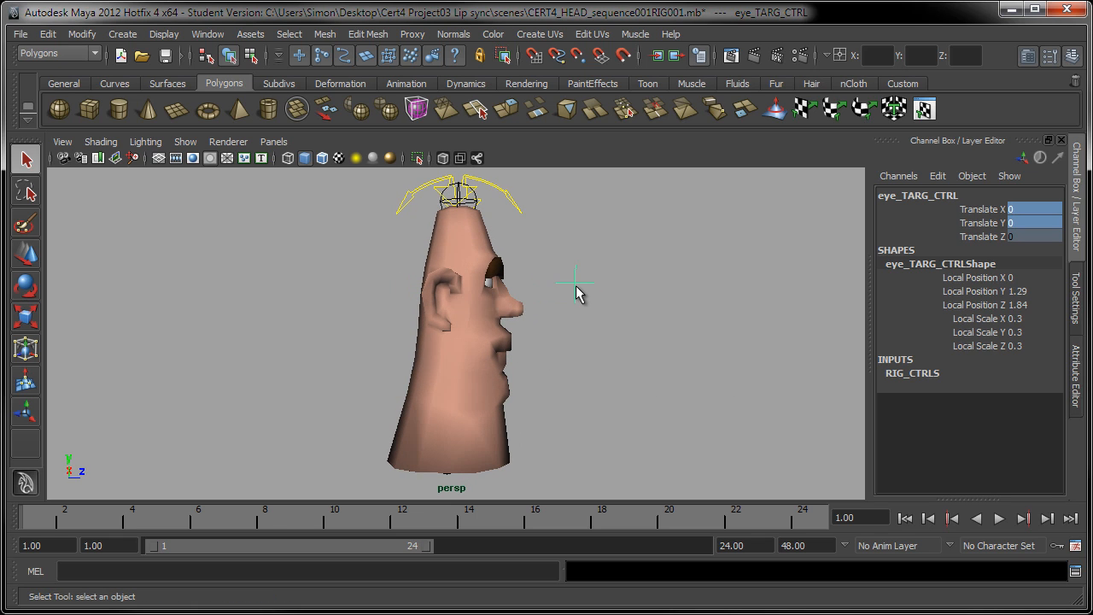
left_click_drag(562, 367, 664, 316, "alt")
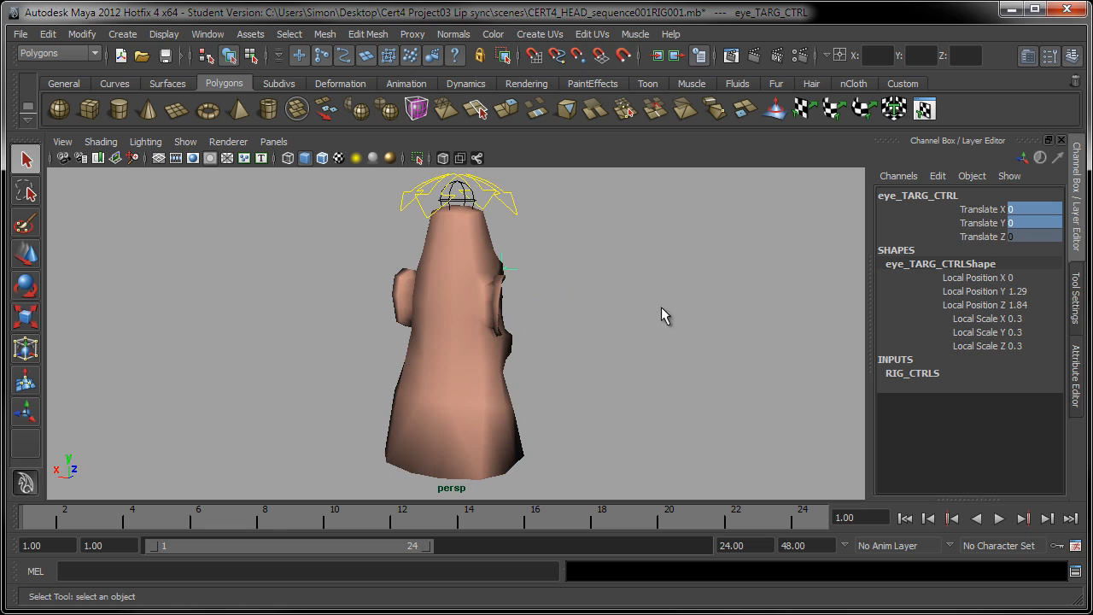
left_click_drag(701, 220, 613, 352, "alt")
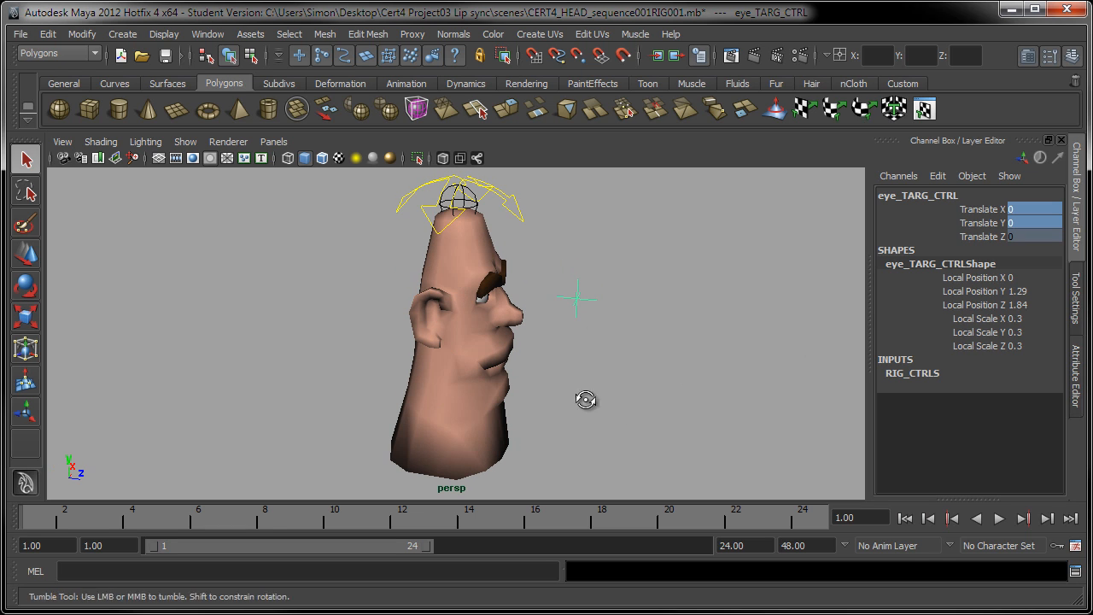
left_click_drag(586, 398, 476, 293, "alt")
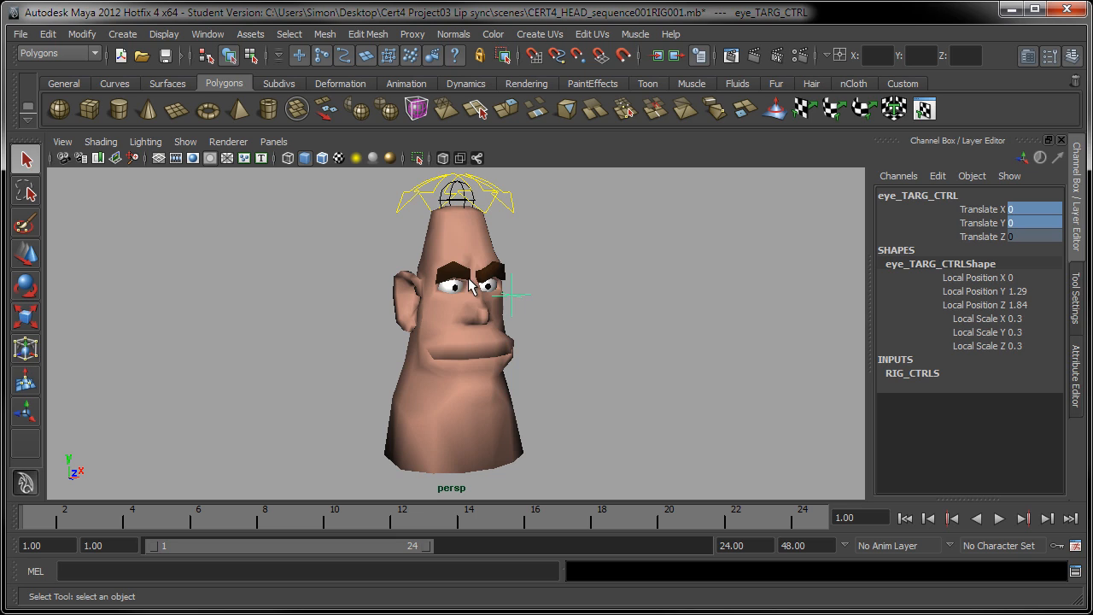
left_click_drag(587, 320, 728, 333, "alt")
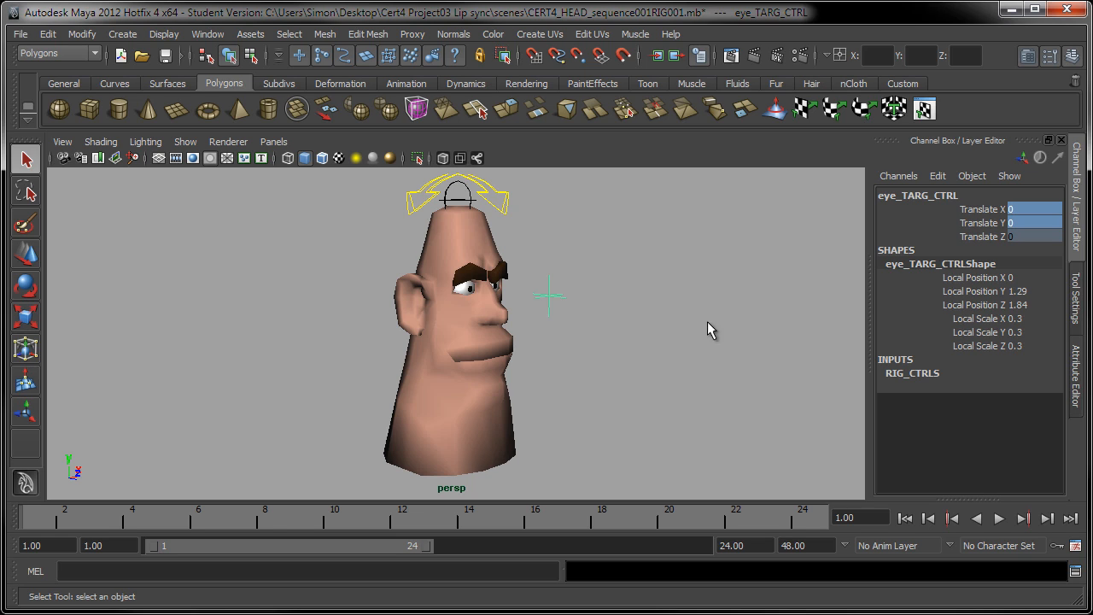
left_click_drag(707, 324, 410, 364, "alt")
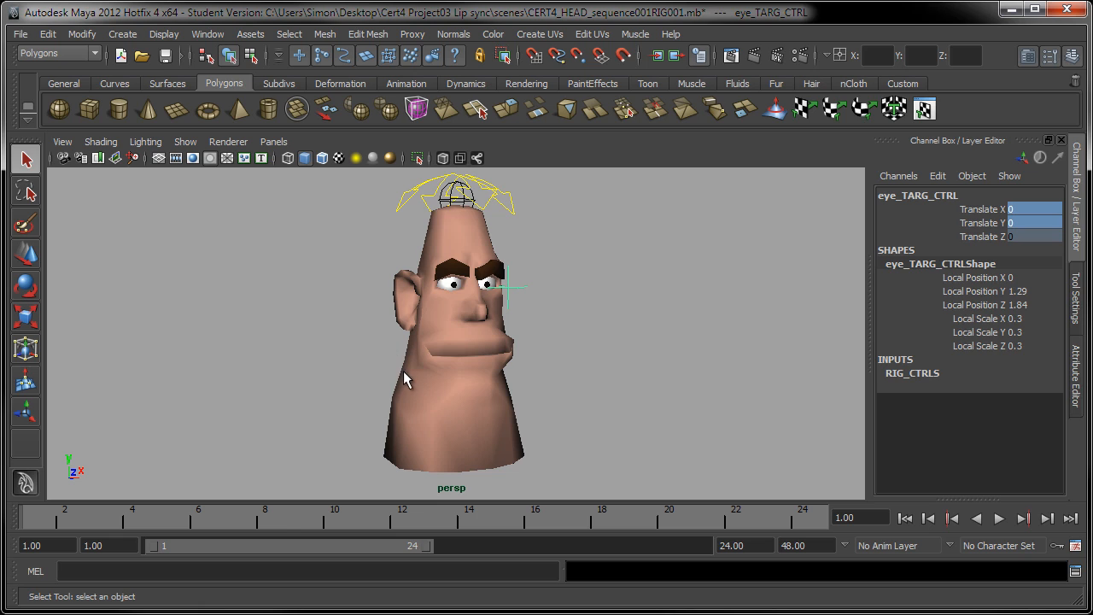
Move the eye target control up and left with the Move tool, then reset its Translate X and Y to 0
left_click(25, 253)
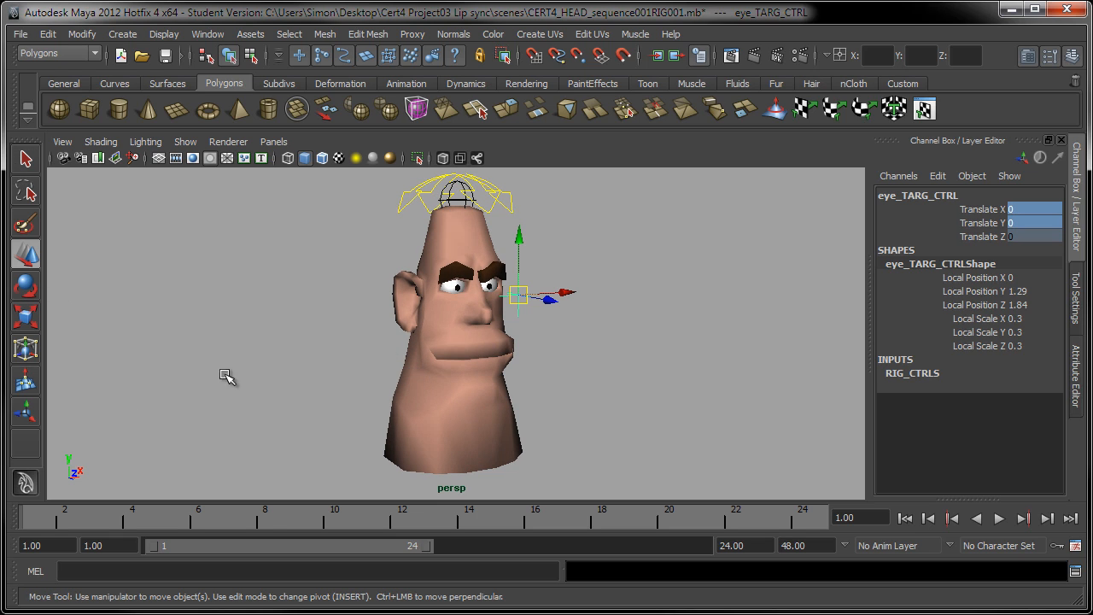
left_click_drag(518, 295, 349, 212)
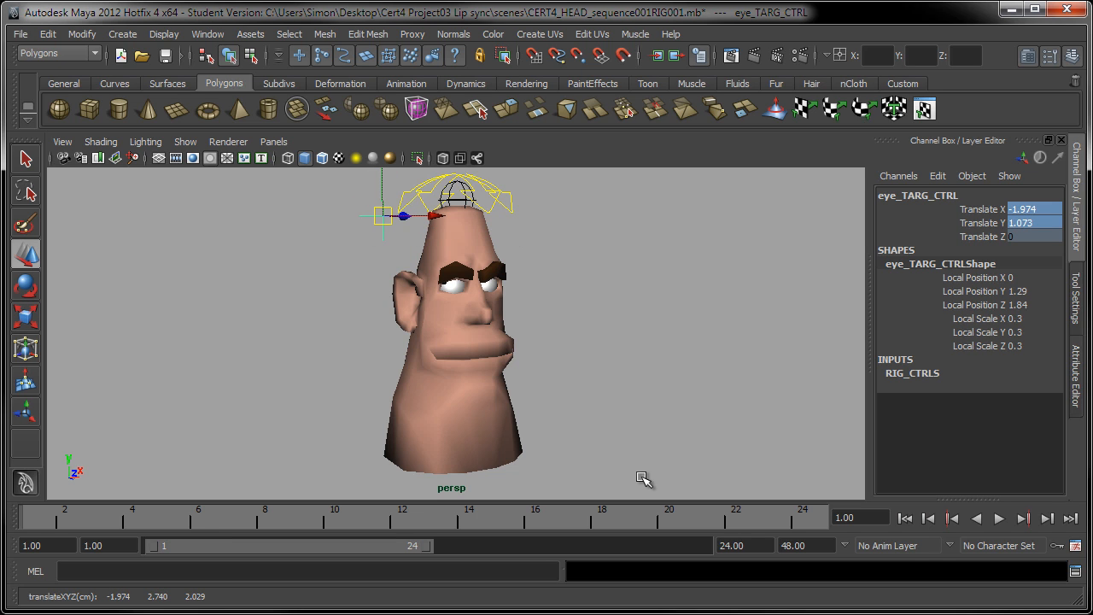
left_click_drag(419, 390, 385, 381, "alt")
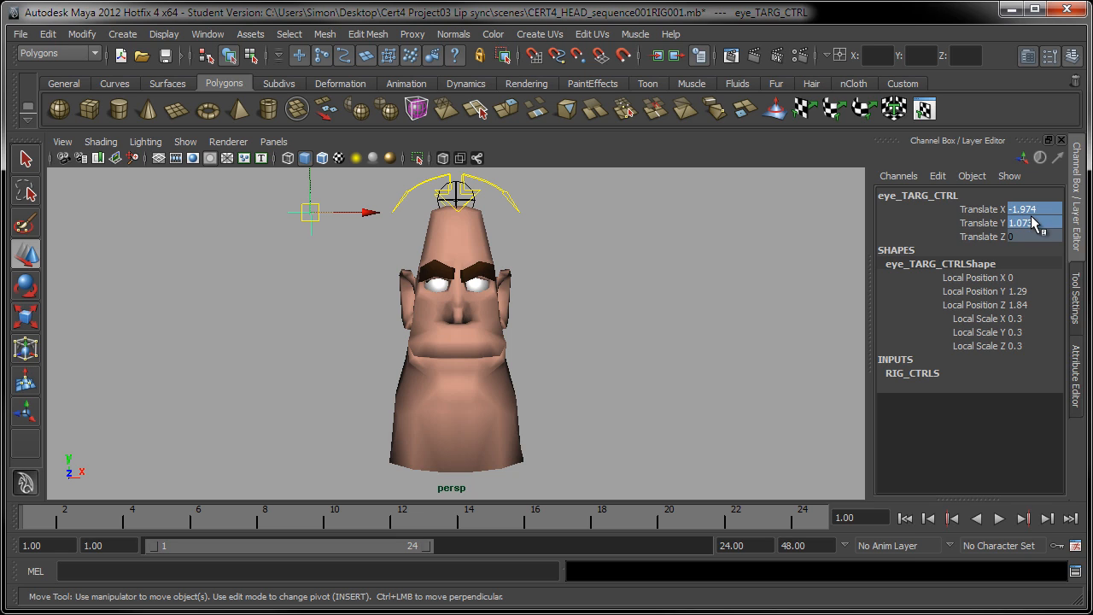
left_click(1059, 223)
type("0")
key("Return")
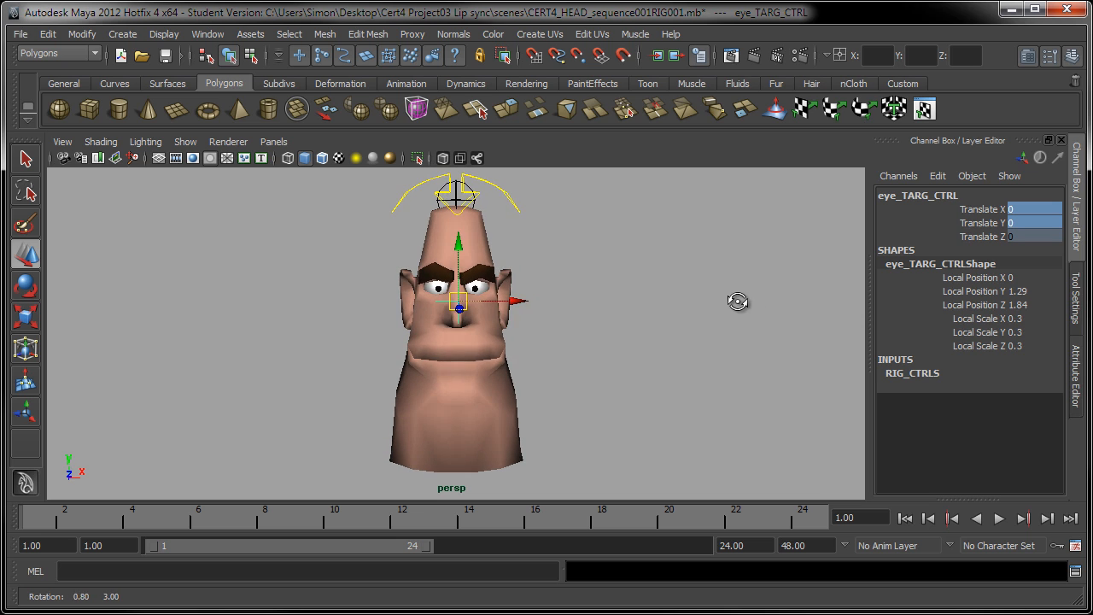
Move the eye target control to either side of the face, then undo the moves
left_click_drag(586, 345, 615, 359, "alt")
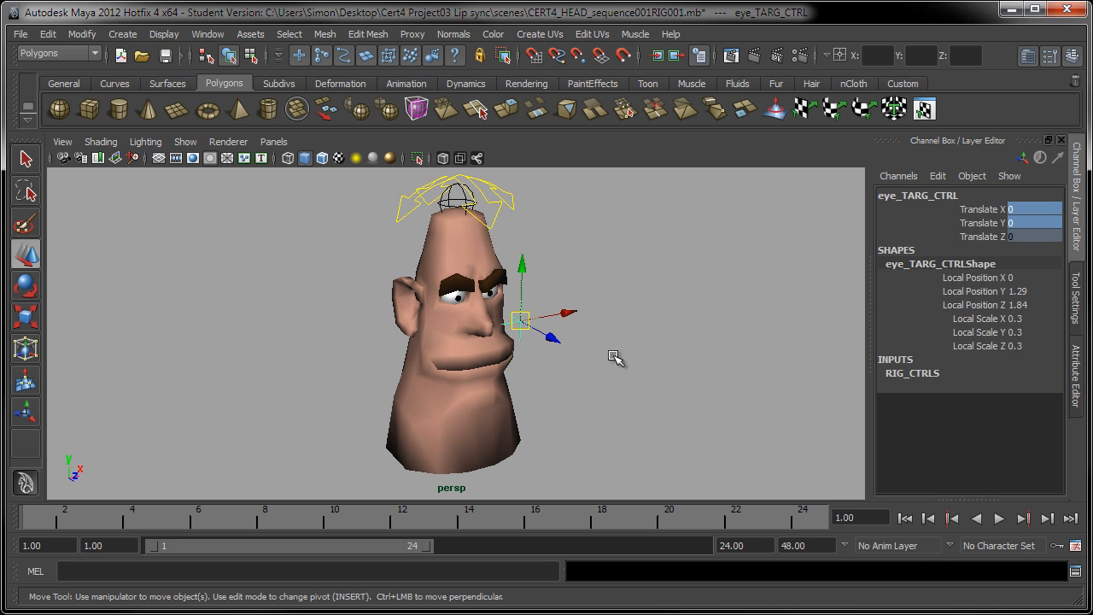
left_click_drag(522, 323, 551, 282)
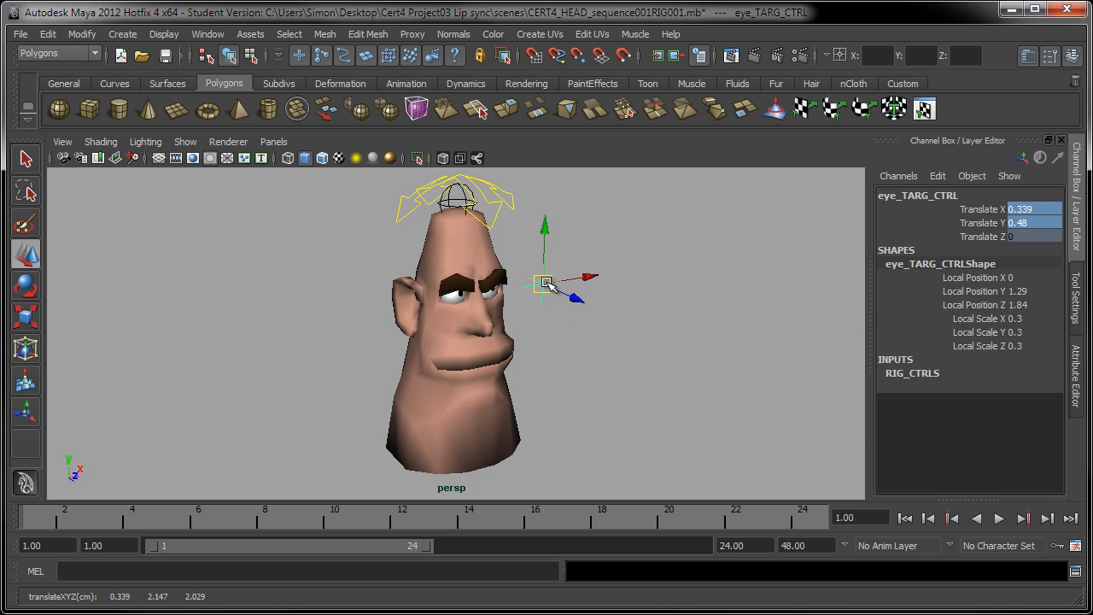
mouse_move(500, 312)
left_mouse_down()
mouse_move(547, 275)
mouse_move(514, 332)
mouse_move(480, 292)
mouse_move(422, 318)
mouse_move(584, 263)
mouse_move(564, 282)
mouse_move(342, 333)
mouse_move(487, 318)
mouse_move(498, 295)
left_mouse_up()
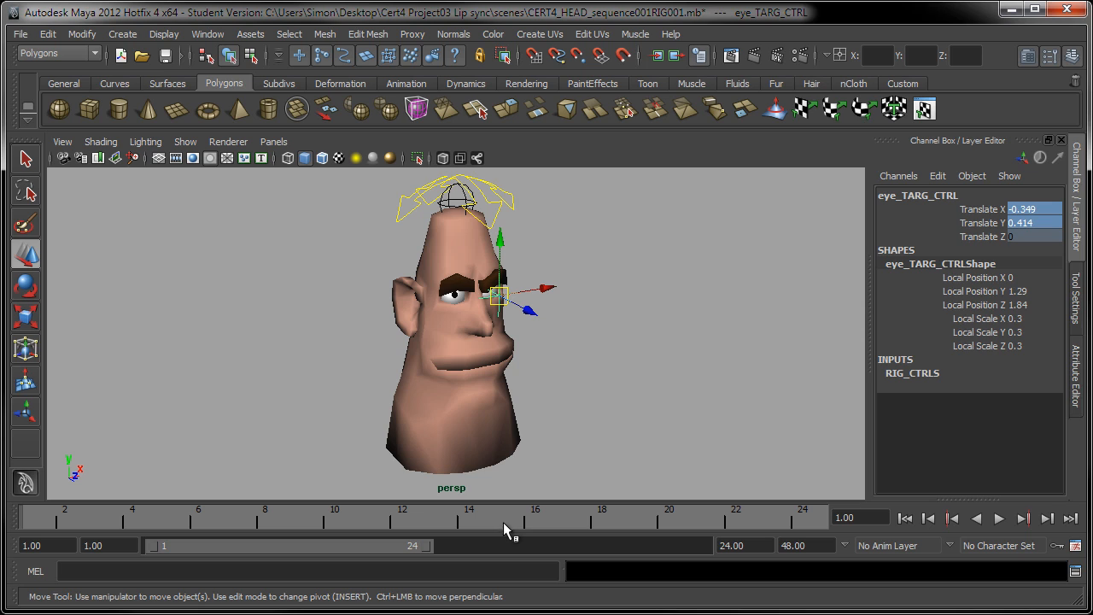
key("ctrl+z")
key("ctrl+z")
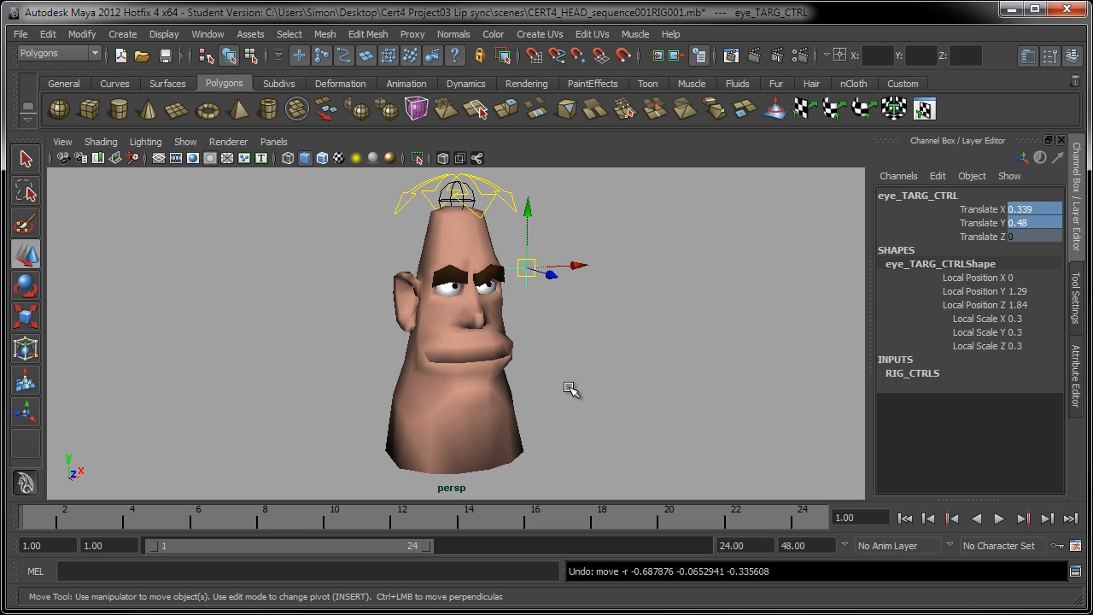
key("ctrl+z")
key("ctrl+z")
key("ctrl+z")
left_click_drag(663, 328, 632, 334, "alt")
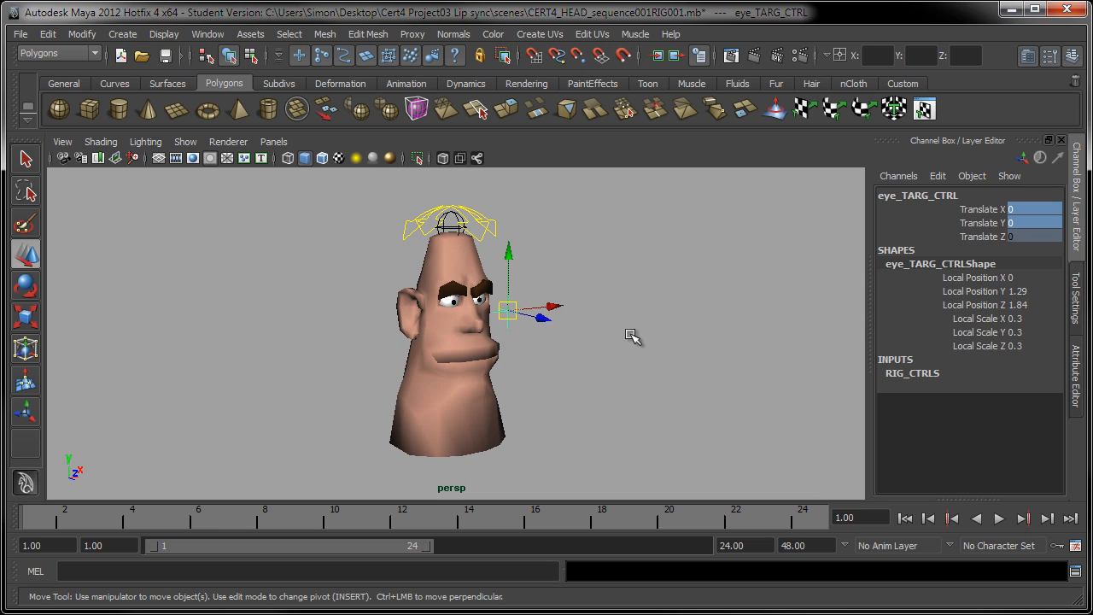
Select the head control and examine its rotate and Squetch channels
key("q")
left_click(605, 287)
left_click(483, 223)
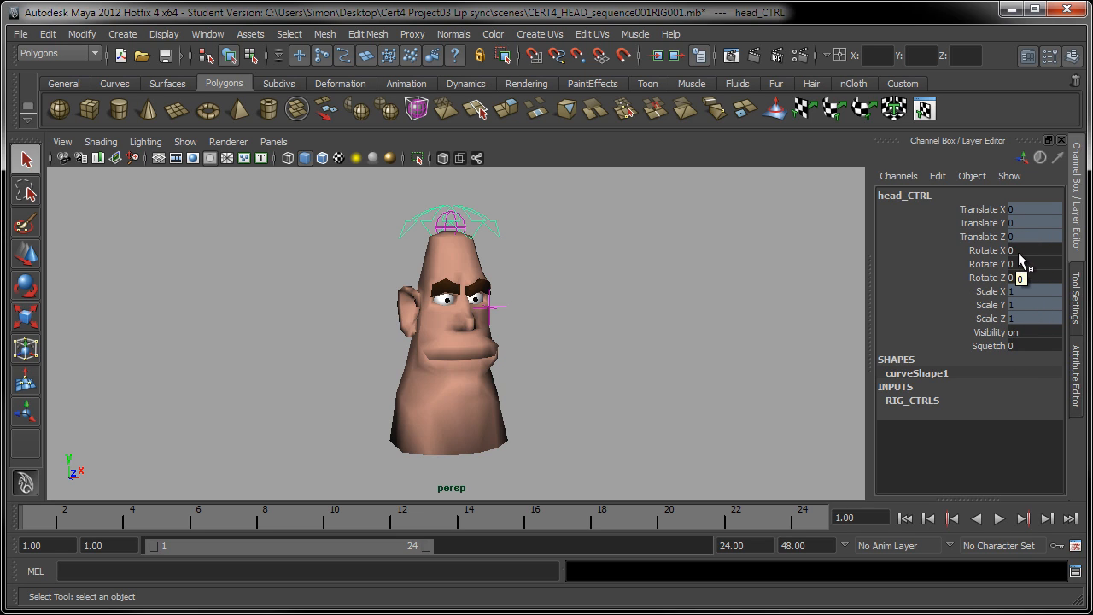
left_click_drag(1004, 249, 1007, 284)
left_click(990, 346)
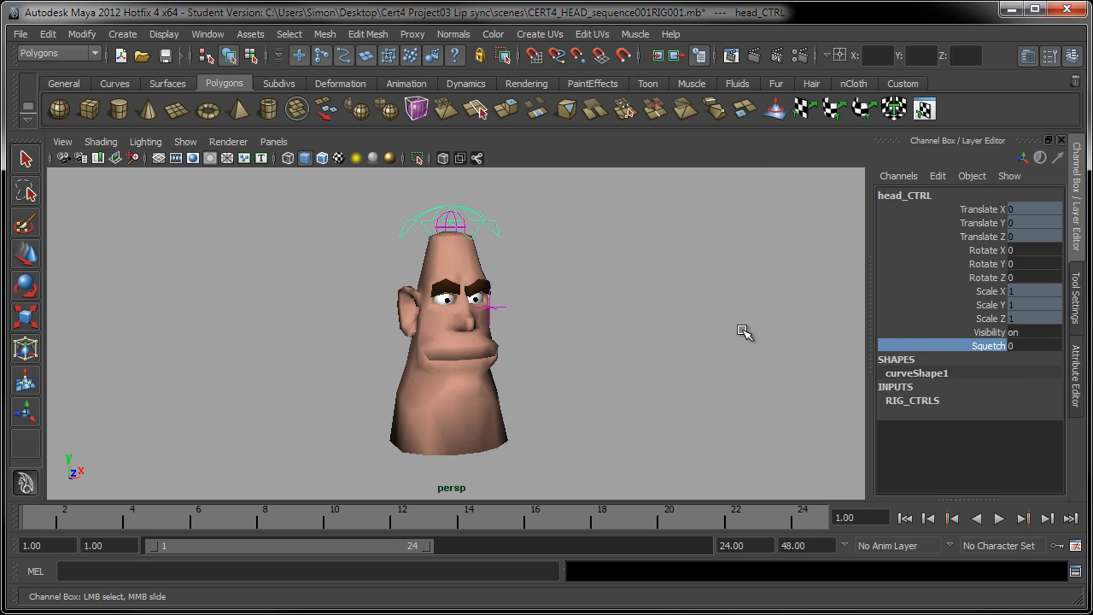
Reselect the head control, rotate it with the Rotate tool, and undo the rotation
key("q")
left_click(756, 297)
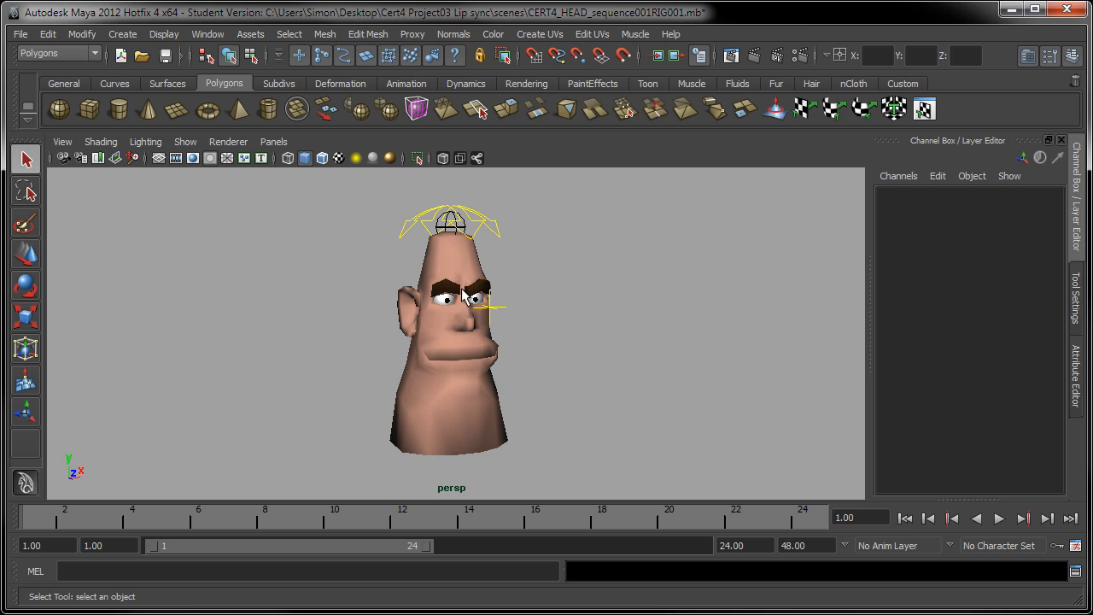
left_click(473, 216)
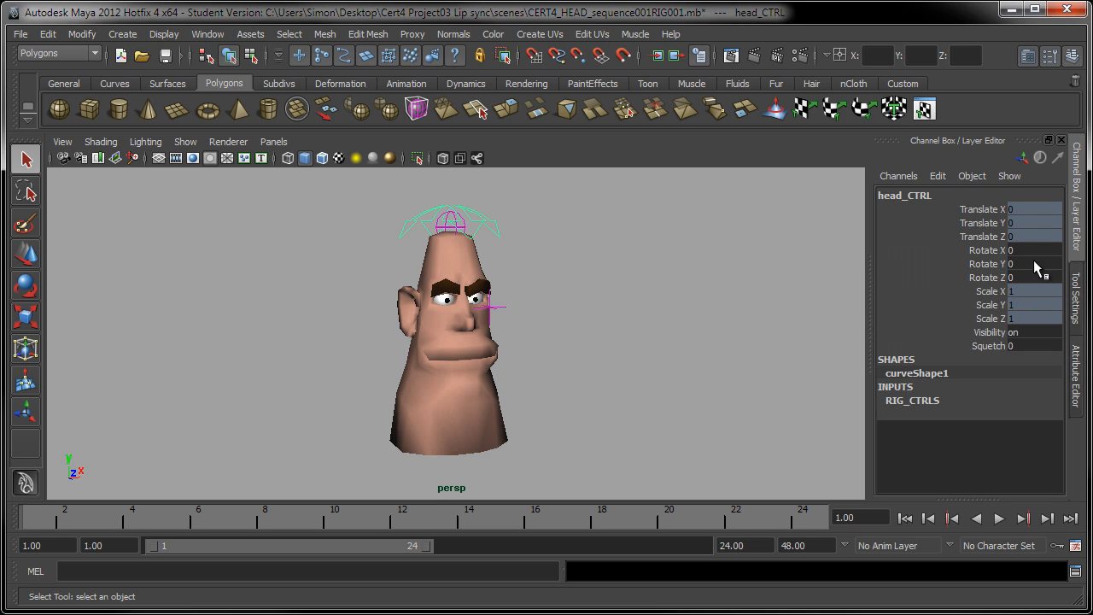
left_click(26, 286)
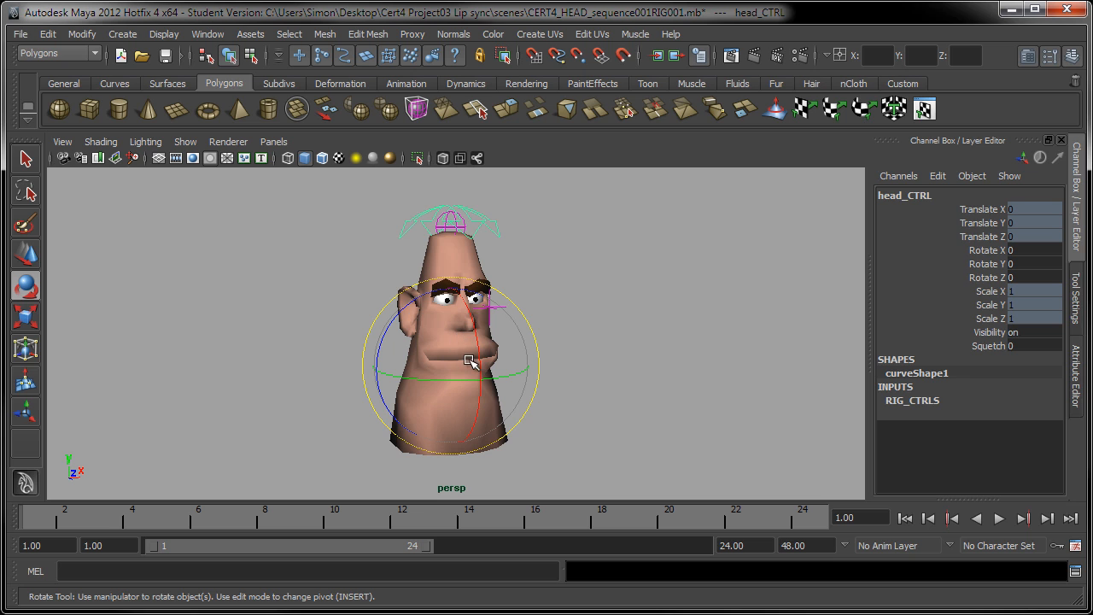
mouse_move(455, 350)
left_mouse_down()
mouse_move(459, 368)
mouse_move(404, 362)
mouse_move(430, 379)
mouse_move(495, 356)
mouse_move(493, 316)
mouse_move(476, 359)
mouse_move(423, 342)
mouse_move(390, 351)
mouse_move(464, 373)
mouse_move(496, 342)
mouse_move(445, 397)
mouse_move(475, 378)
mouse_move(432, 332)
mouse_move(398, 335)
mouse_move(478, 342)
mouse_move(446, 363)
mouse_move(481, 359)
mouse_move(435, 323)
mouse_move(438, 339)
left_mouse_up()
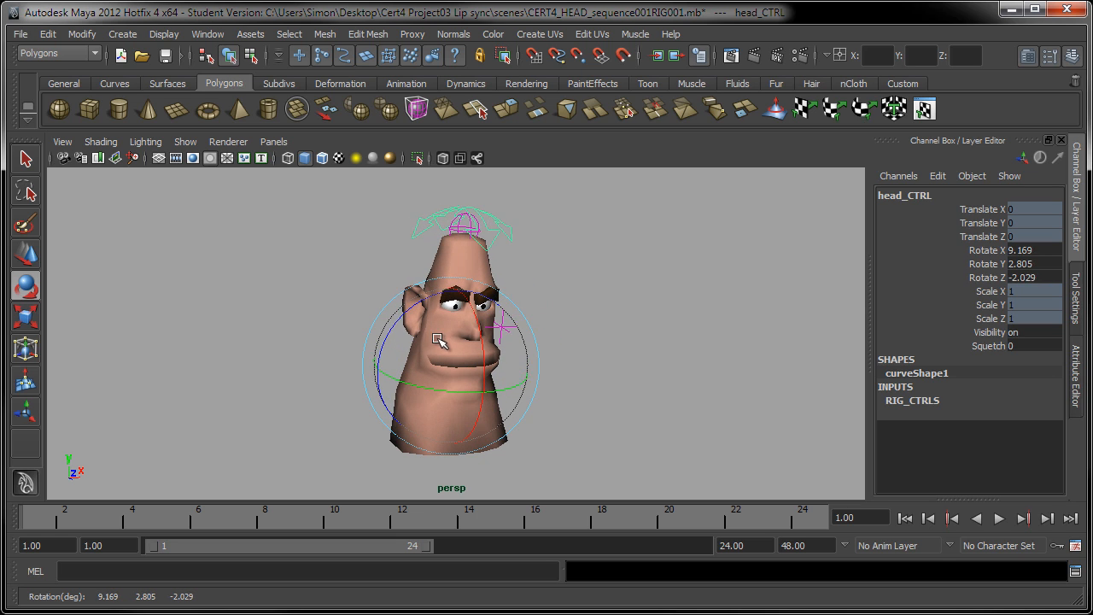
key("ctrl+z")
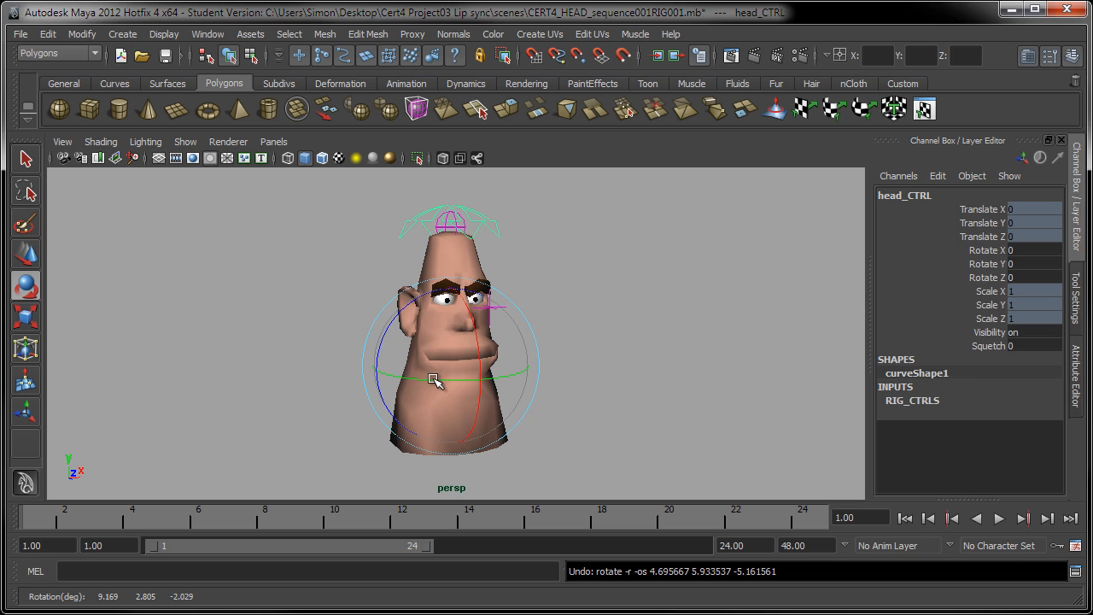
Try several more rotations of the head control, undoing each one
left_click(433, 378)
mouse_move(391, 374)
left_mouse_down()
mouse_move(500, 367)
mouse_move(411, 374)
left_mouse_up()
key("ctrl+z")
left_click_drag(475, 345, 359, 359)
key("ctrl+z")
left_click(386, 333)
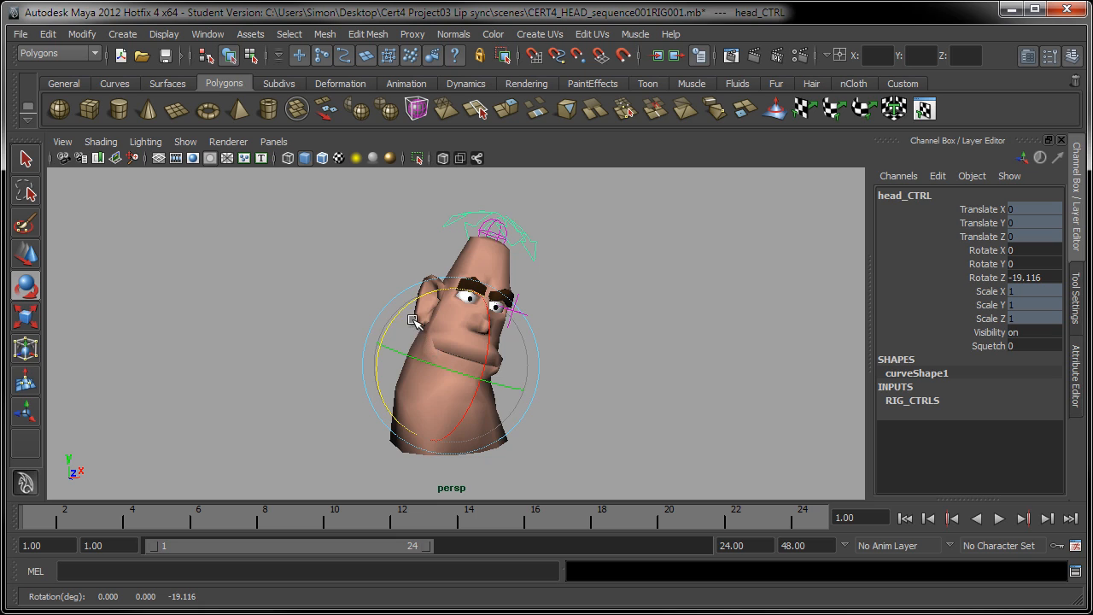
key("ctrl+z")
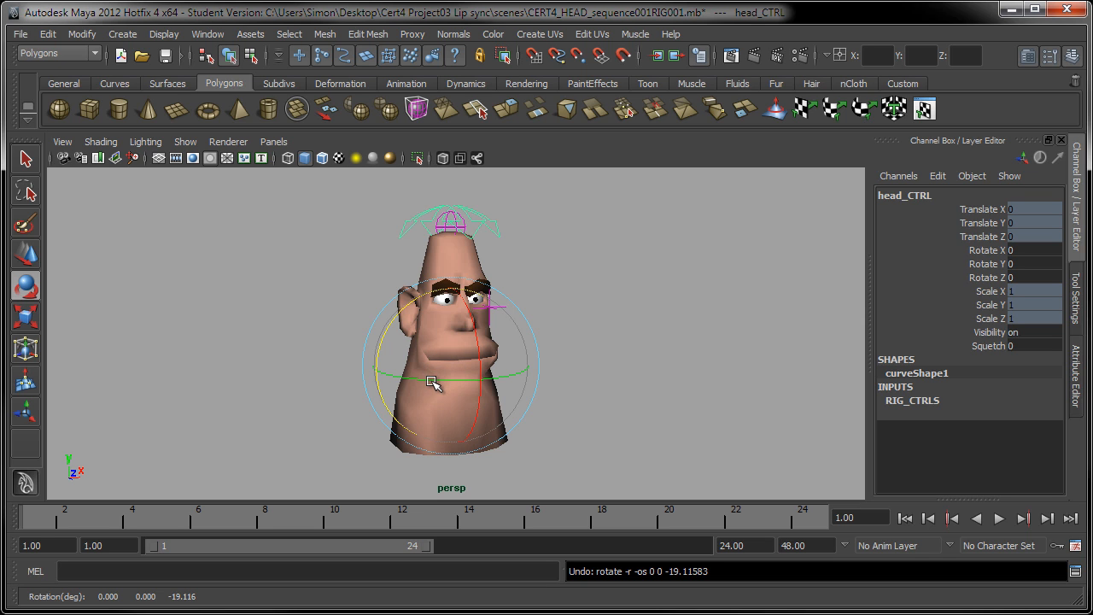
Rotate the head control once more, undo it, and reset its Rotate X, Y and Z channels to 0
left_click_drag(433, 382, 513, 410)
key("ctrl+z")
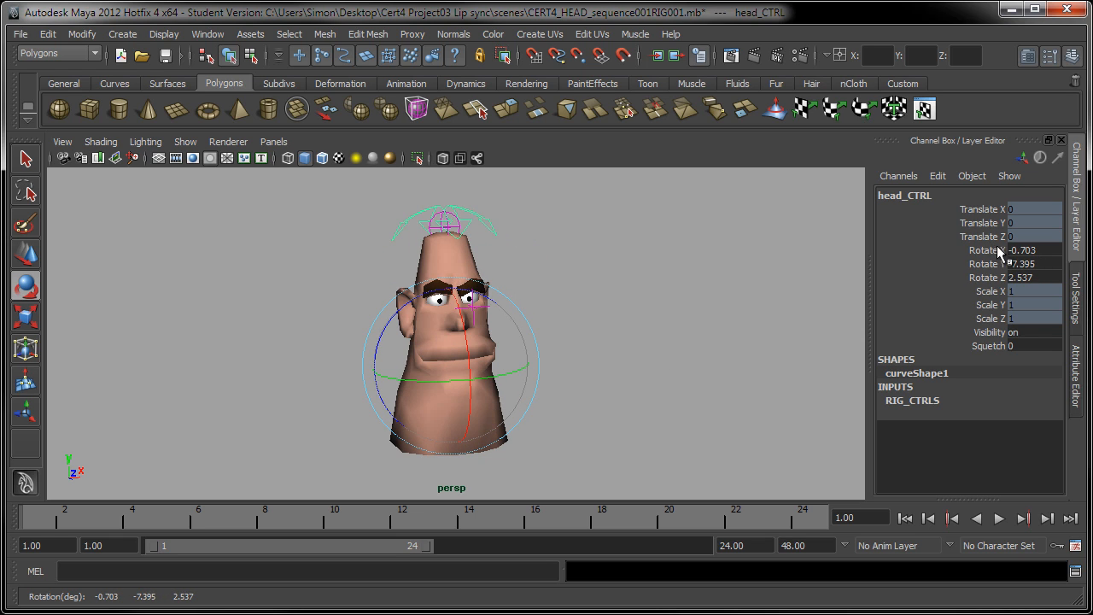
left_click_drag(1033, 252, 1032, 275)
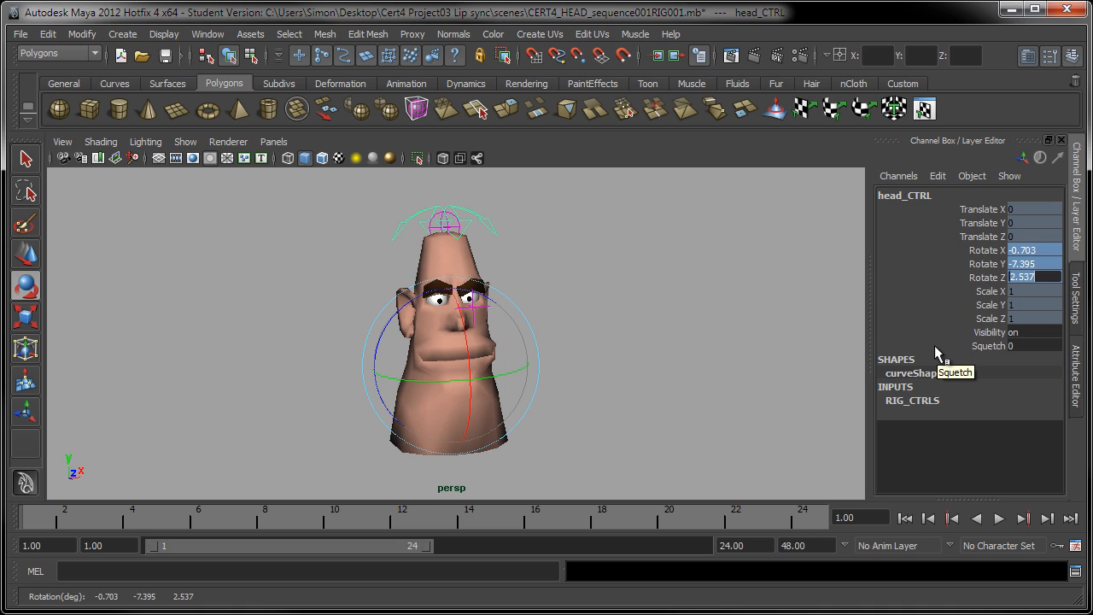
type("0")
key("Return")
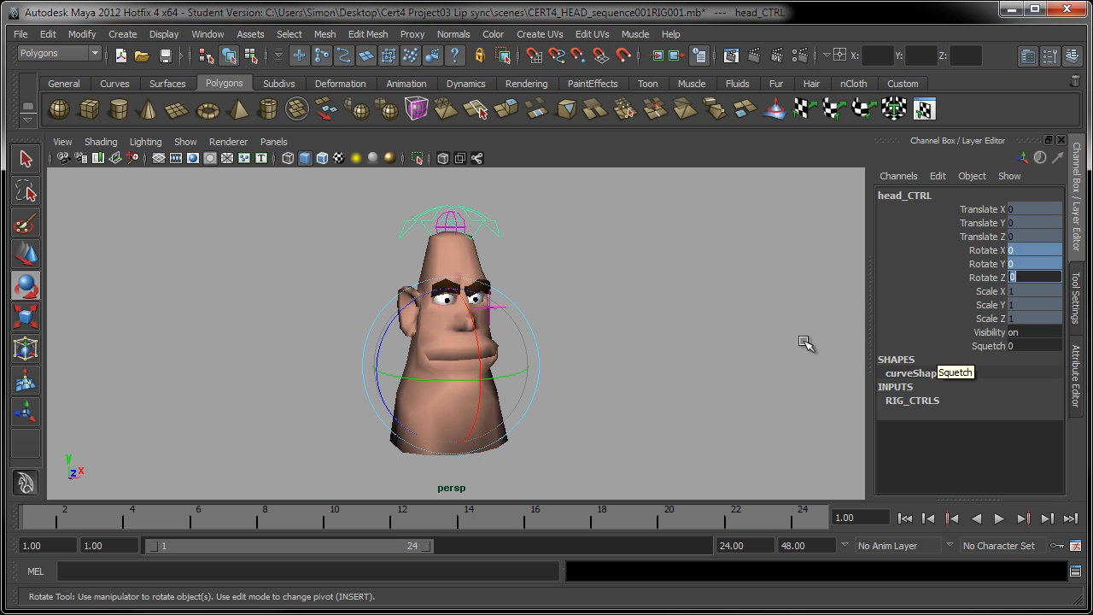
Reselect the head control and rotate it freely in several directions with the Rotate tool
left_click(457, 378)
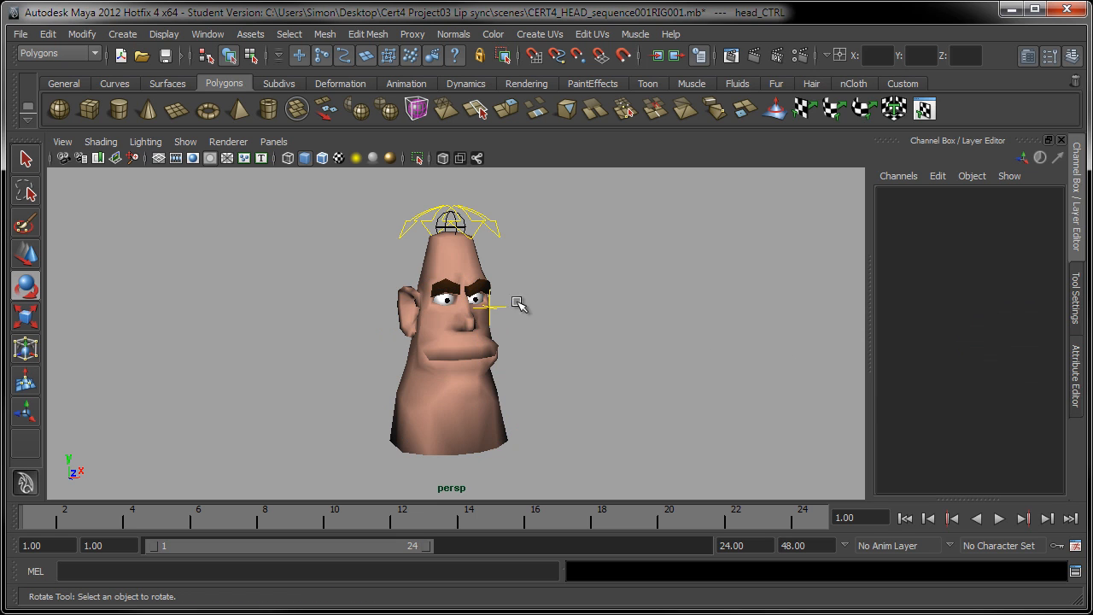
left_click(483, 231)
left_click_drag(504, 284, 503, 314)
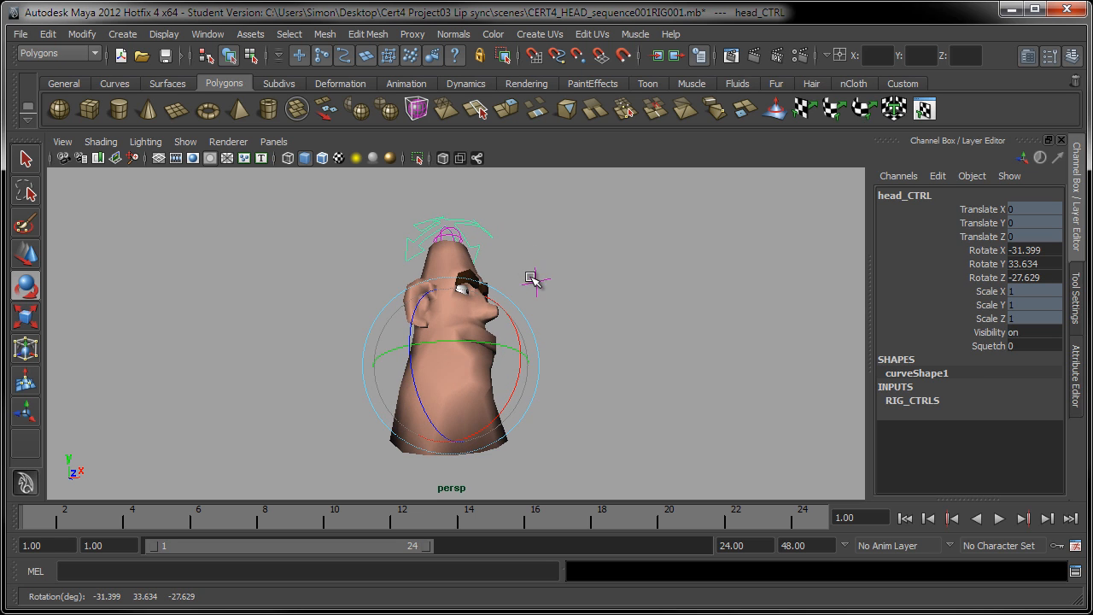
left_click_drag(537, 276, 463, 387)
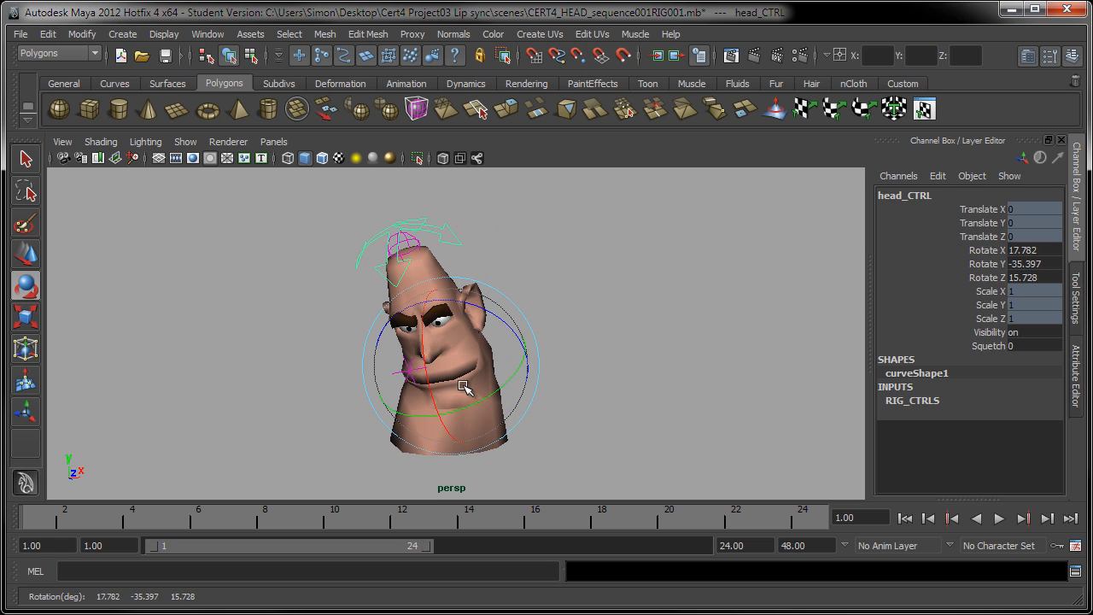
left_click(421, 402)
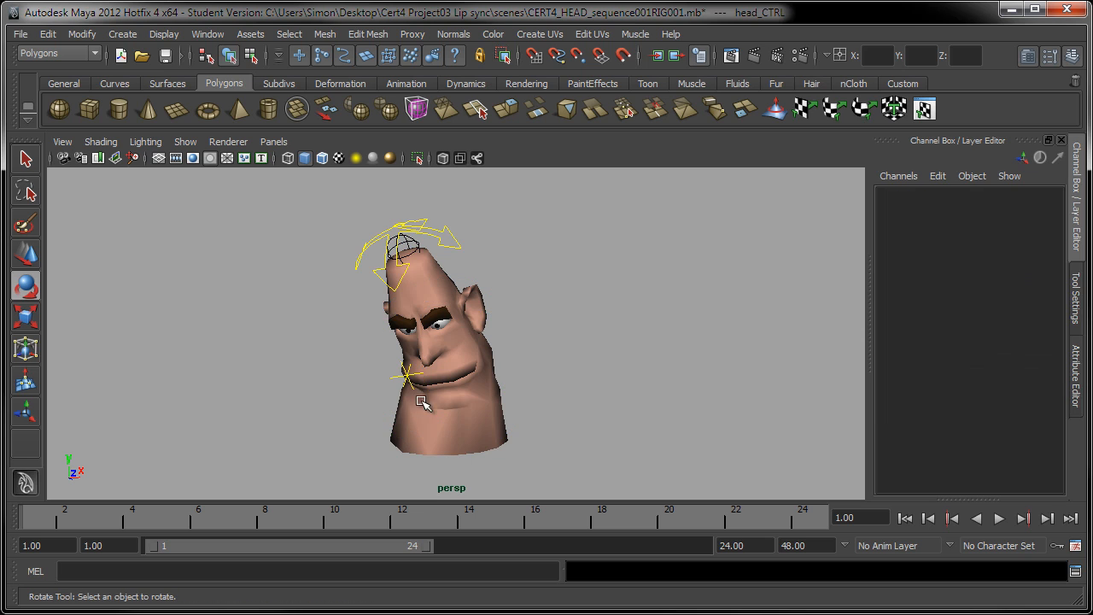
Select the eye target control, move it with the Move tool, and reset its Translate X and Y to 0
left_click(408, 376)
left_click(26, 254)
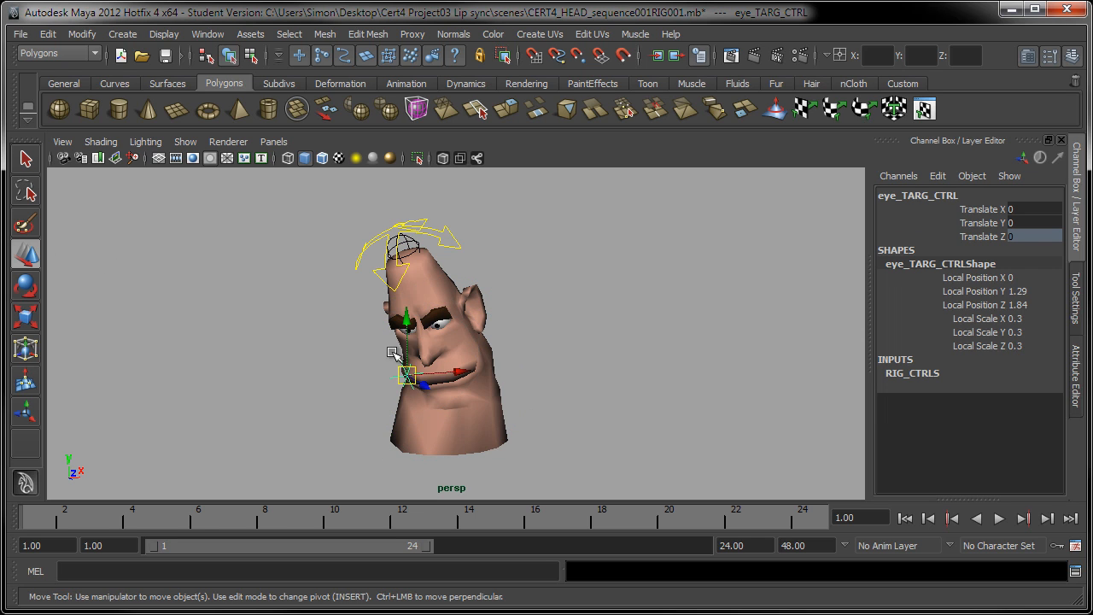
left_click_drag(407, 376, 469, 402)
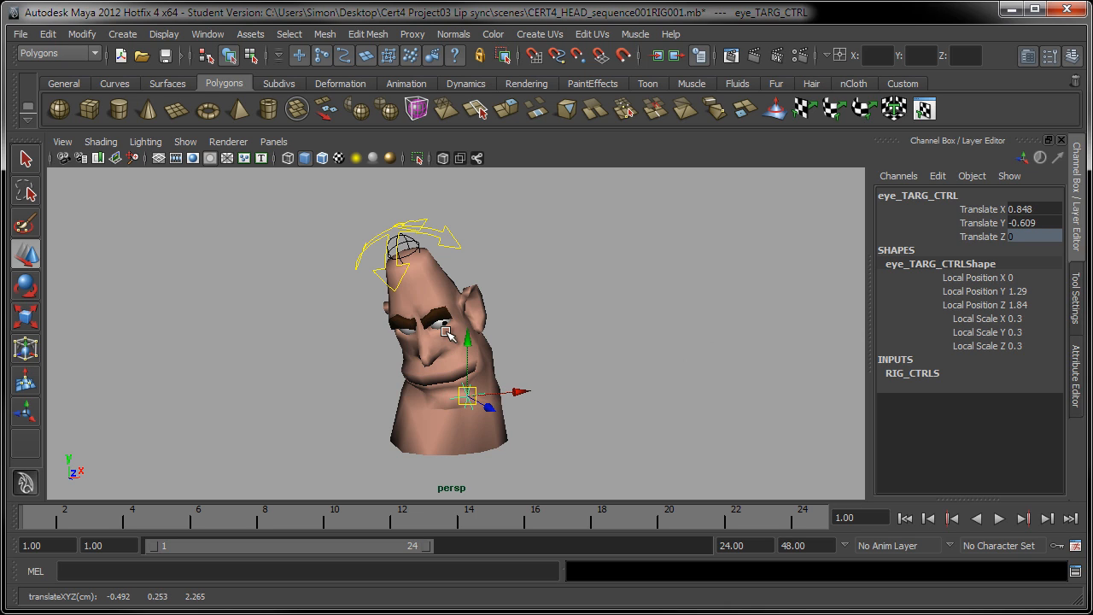
left_click_drag(1021, 210, 1021, 221)
type("0")
key("Return")
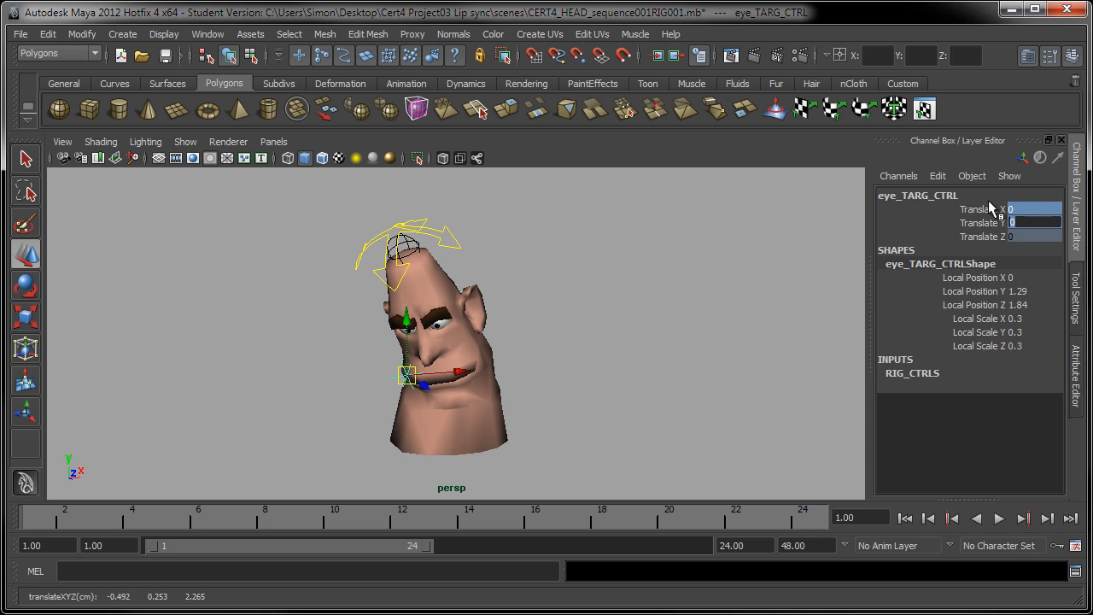
Select the head control and reset its Rotate X, Y and Z channels to 0
left_click(362, 250)
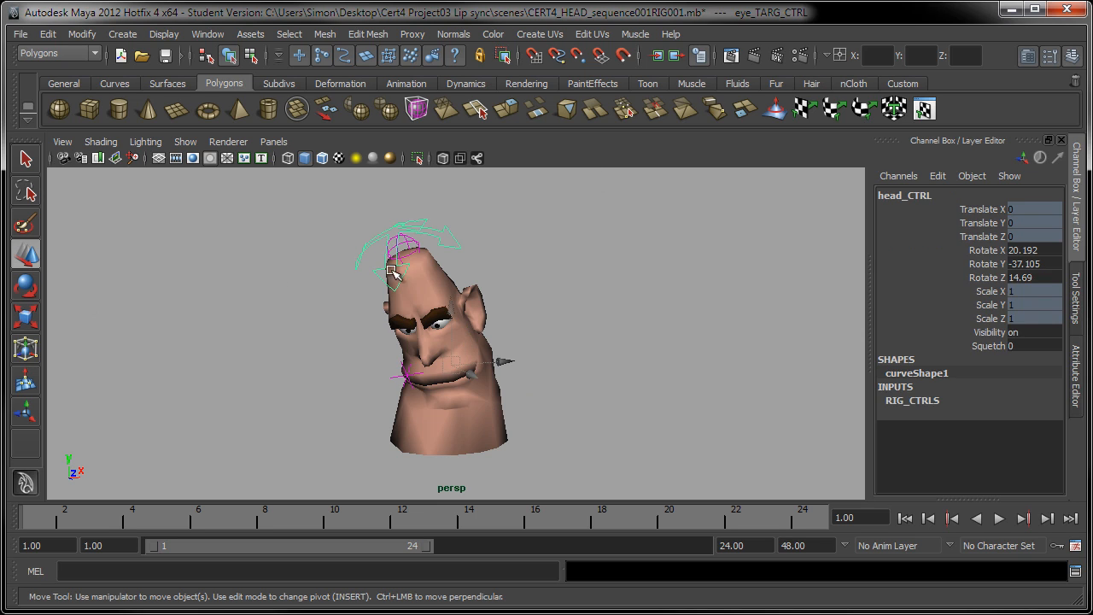
left_click_drag(1037, 254, 1041, 277)
type("0")
key("Return")
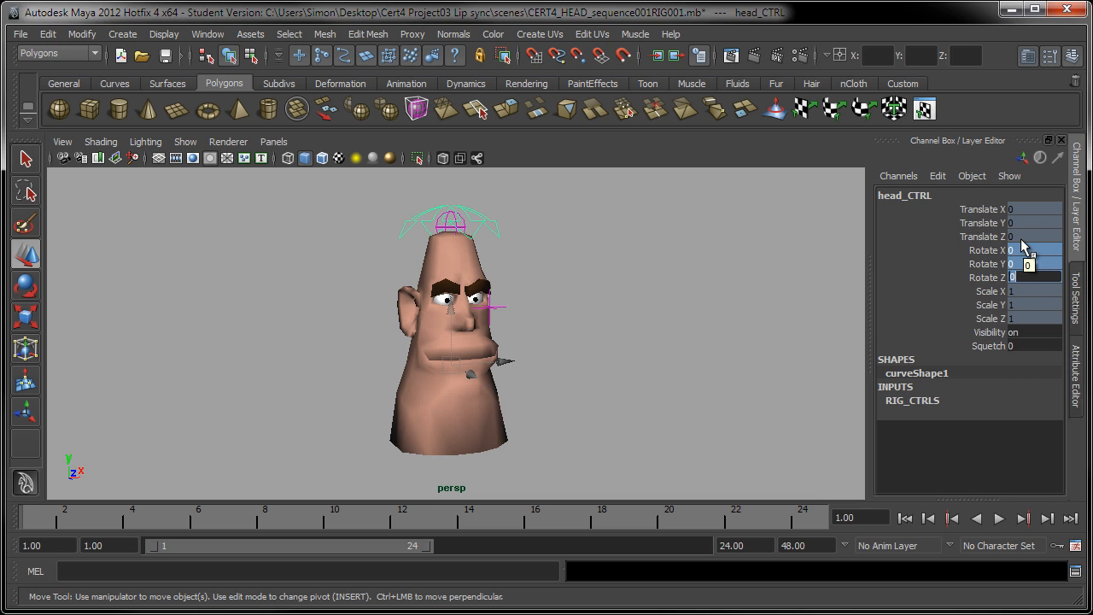
Select the head control, scrub its Squetch channel between -10 and positive values to squash and stretch the head, then set it to 0
left_click(629, 332)
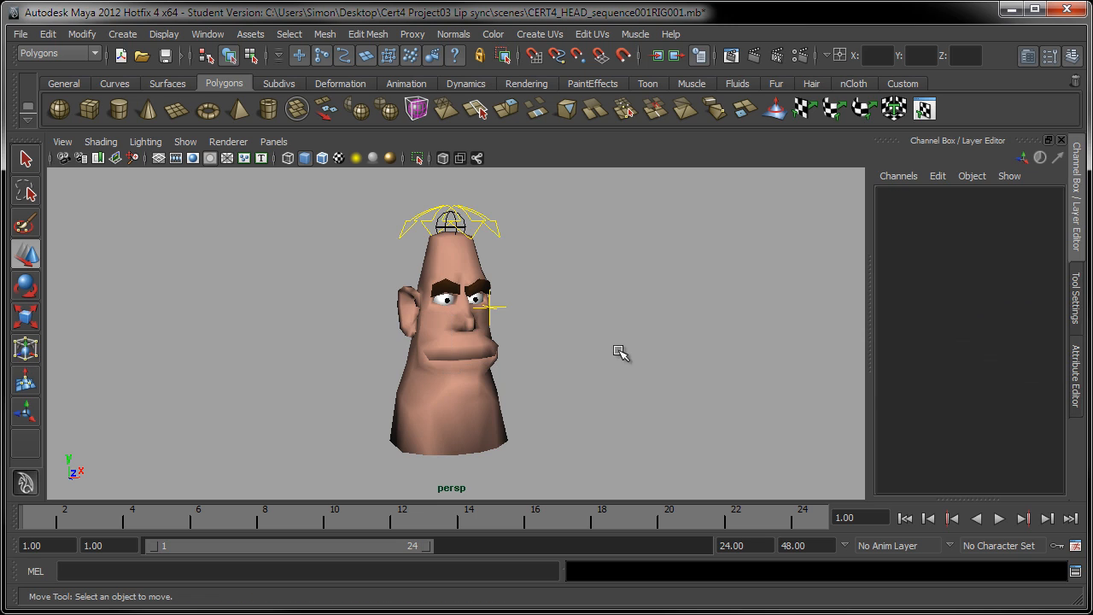
left_click(487, 224)
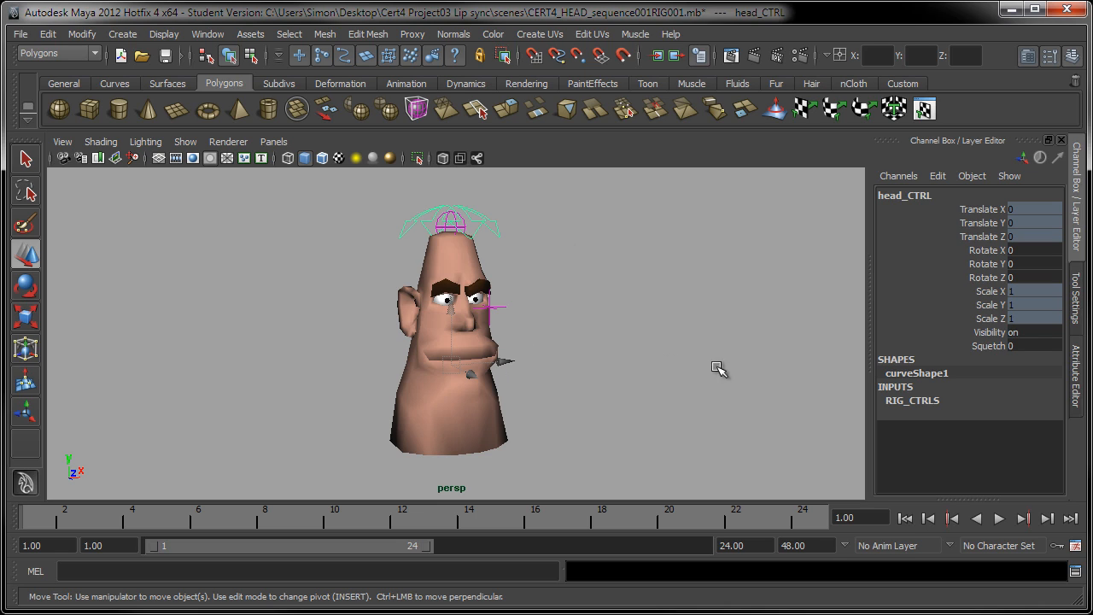
left_click_drag(1000, 293, 996, 318)
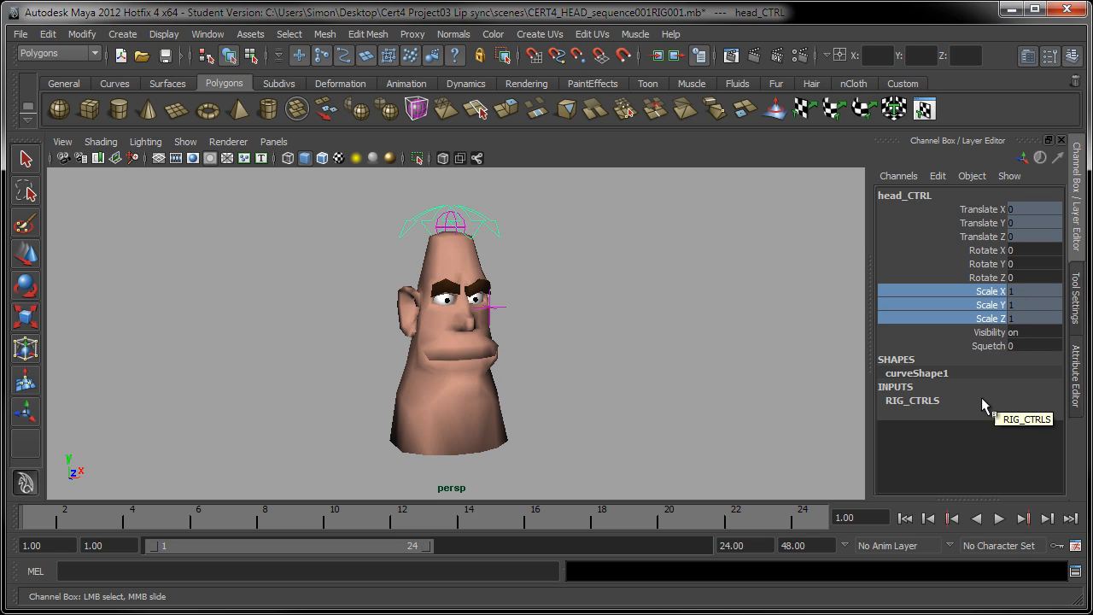
left_click(989, 346)
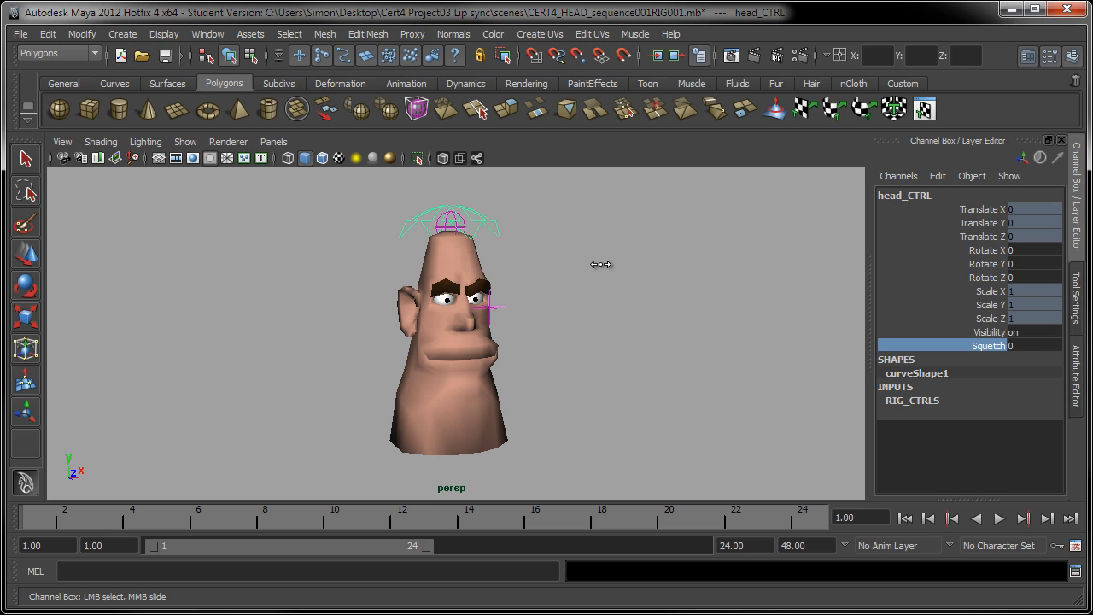
middle_click_drag(600, 265, 402, 269)
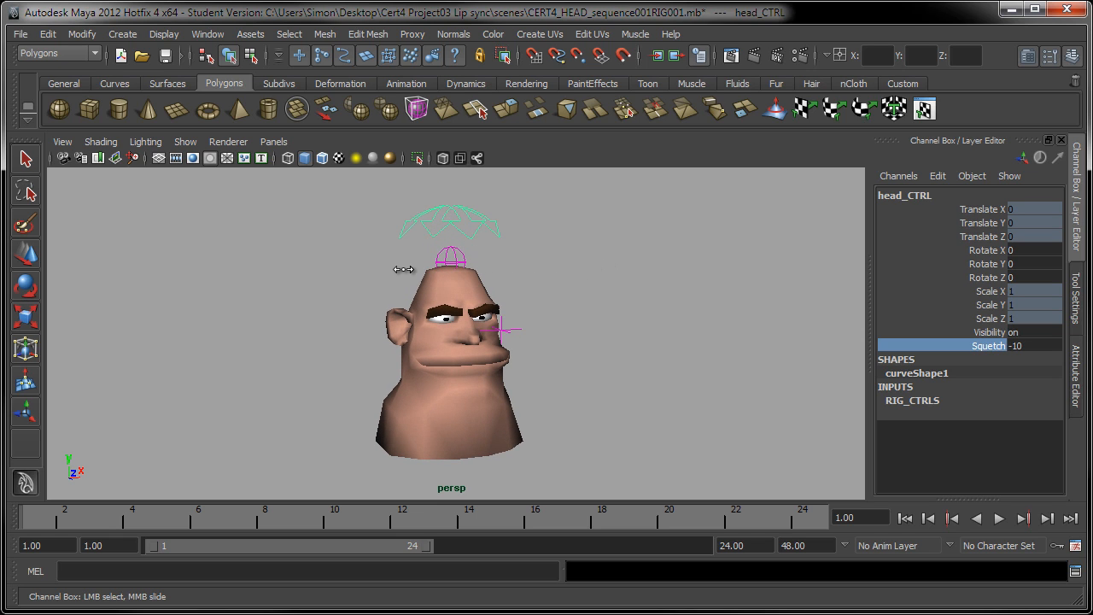
middle_click_drag(502, 262, 565, 302)
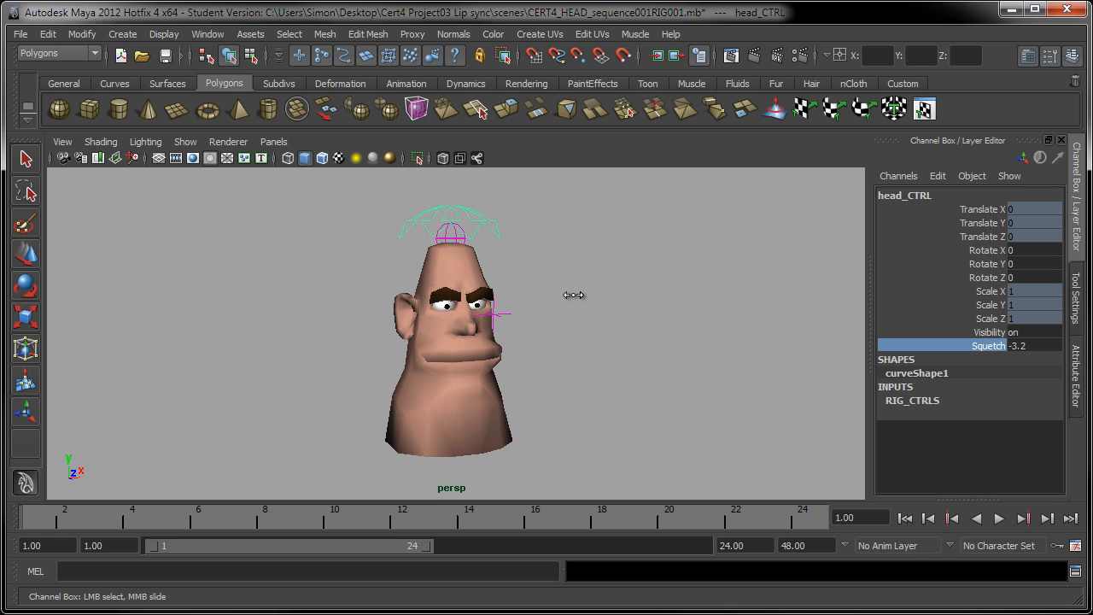
middle_click_drag(580, 297, 551, 303)
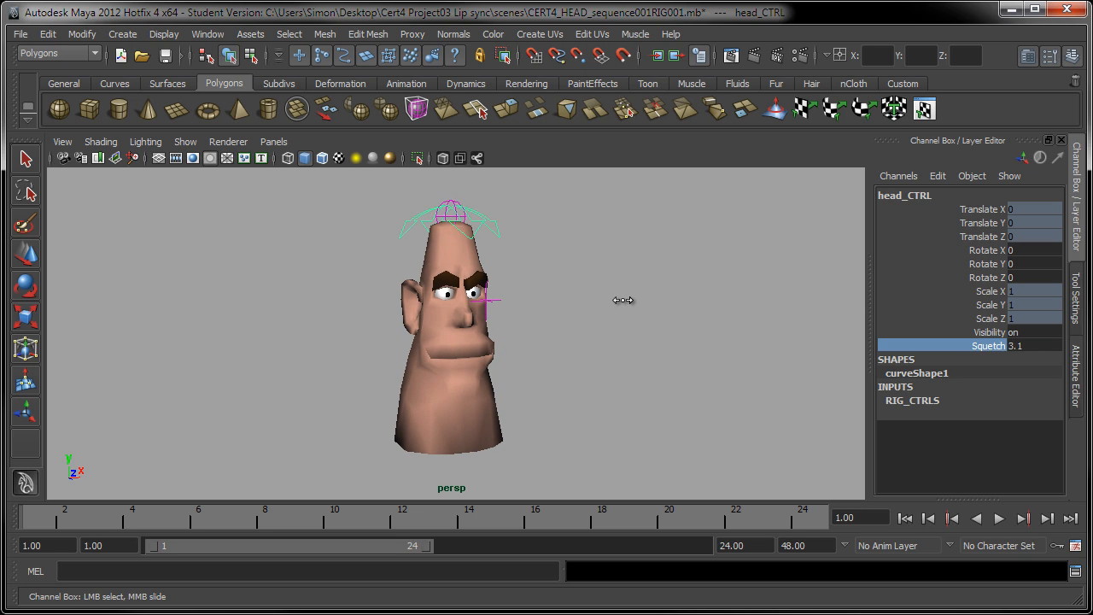
middle_click_drag(624, 300, 588, 307)
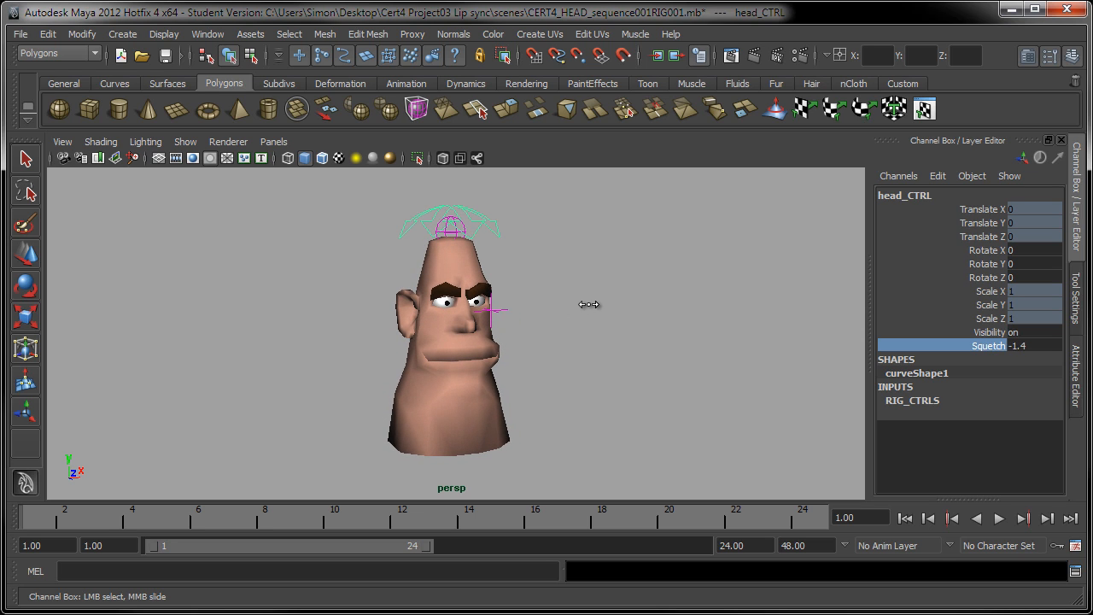
middle_click_drag(617, 300, 493, 324)
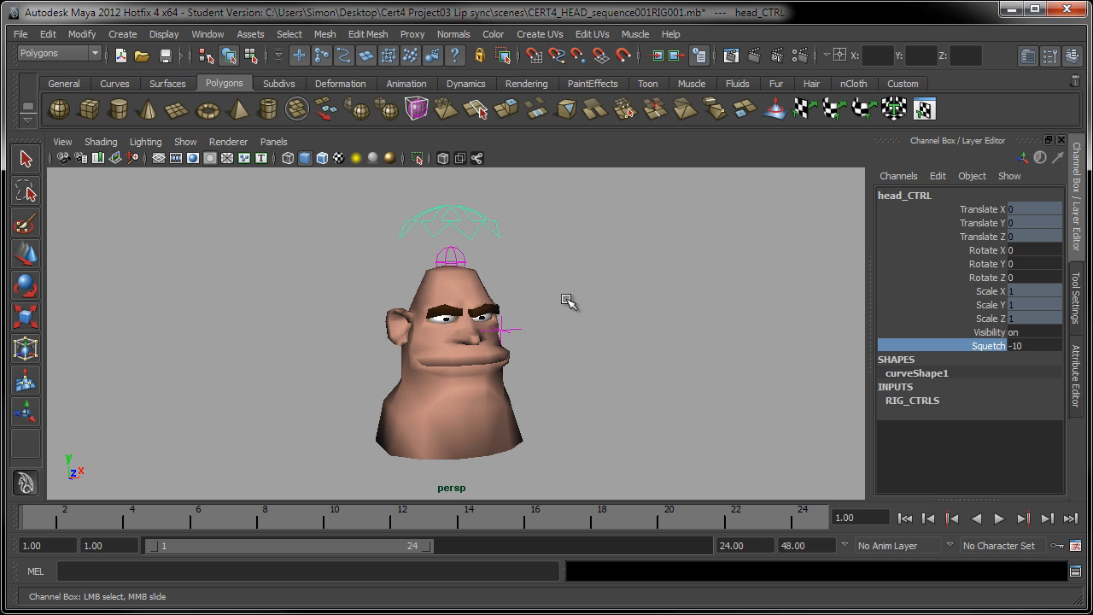
middle_click_drag(566, 298, 675, 342)
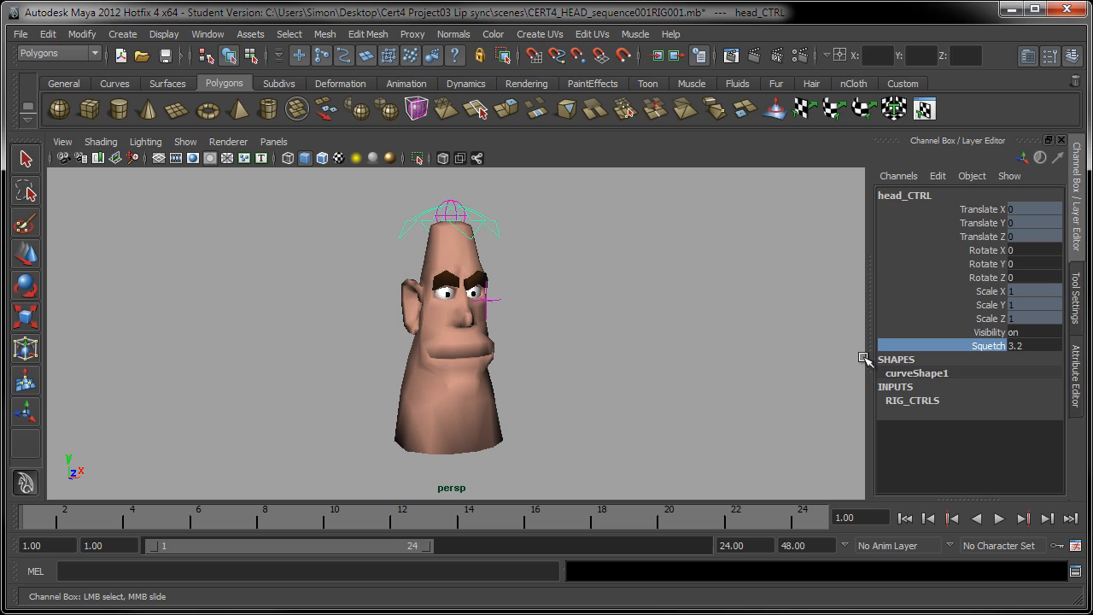
double_click(1017, 345)
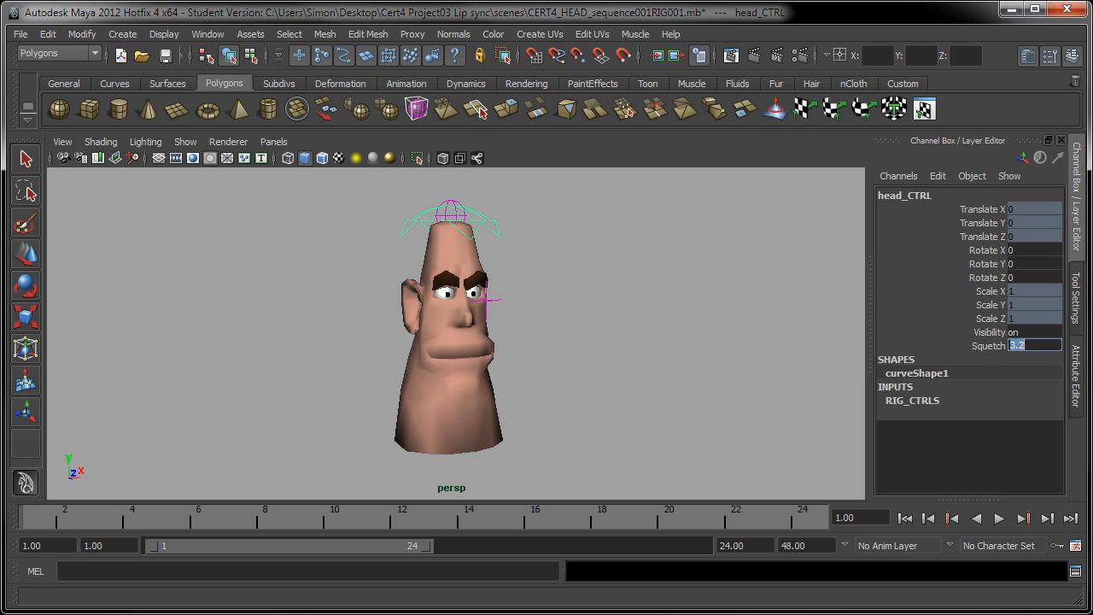
type("0")
key("Return")
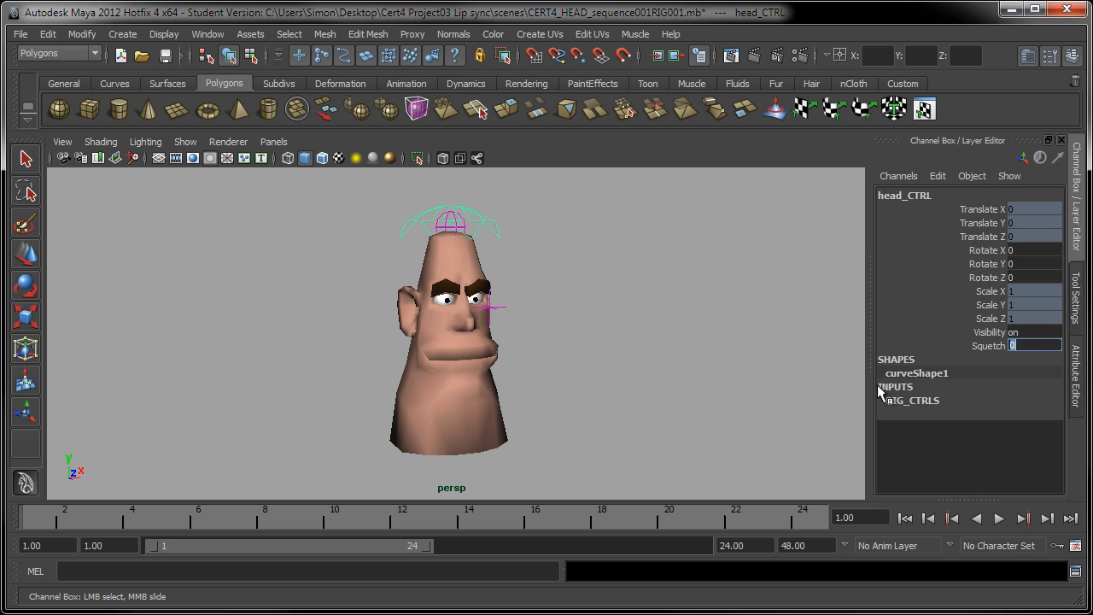
Open the Layer Editor to examine the scene's display layers, then collapse it again
key("w")
double_click(913, 407)
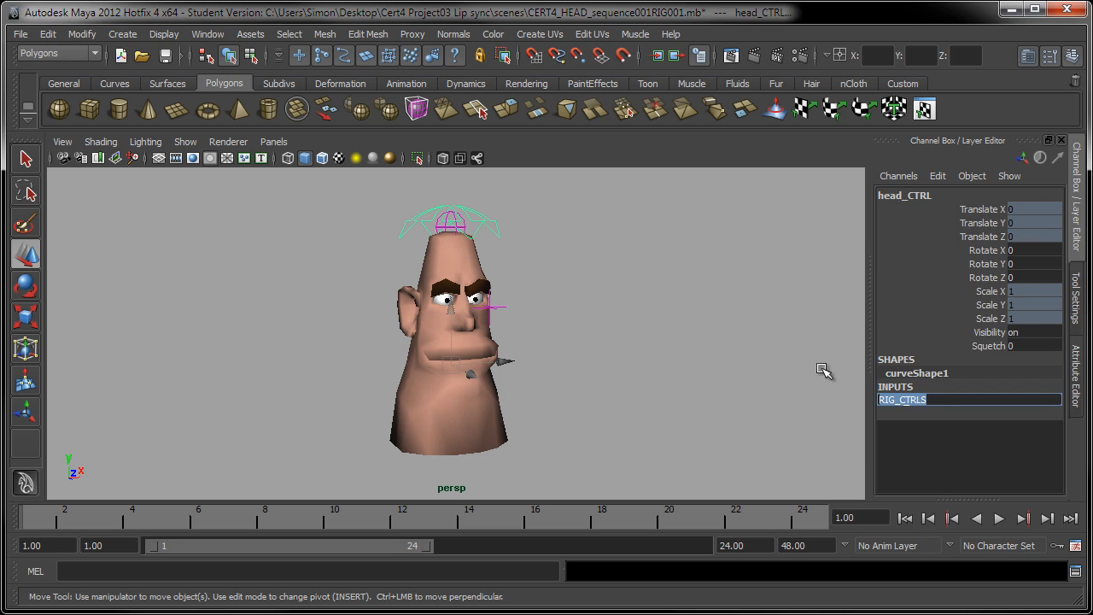
left_click(770, 151)
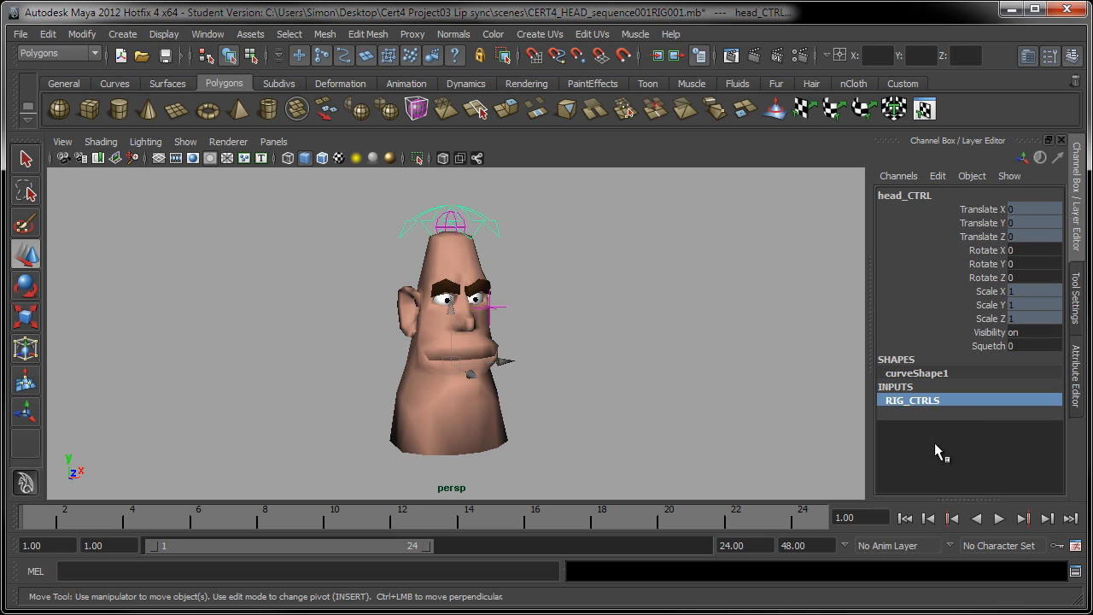
left_click_drag(953, 498, 948, 367)
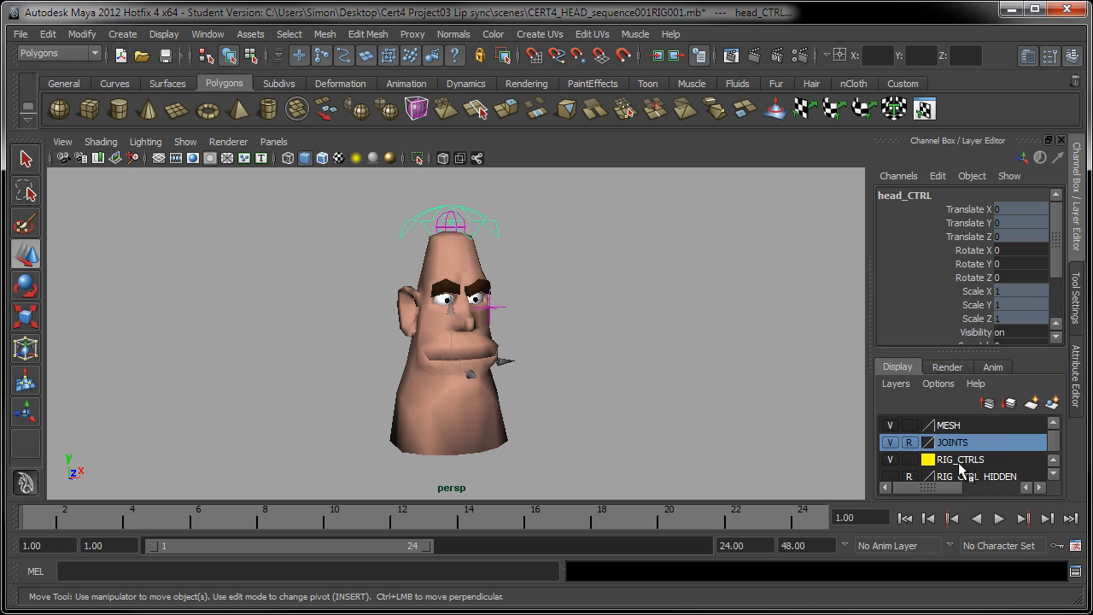
scroll(1056, 282, "down", 3)
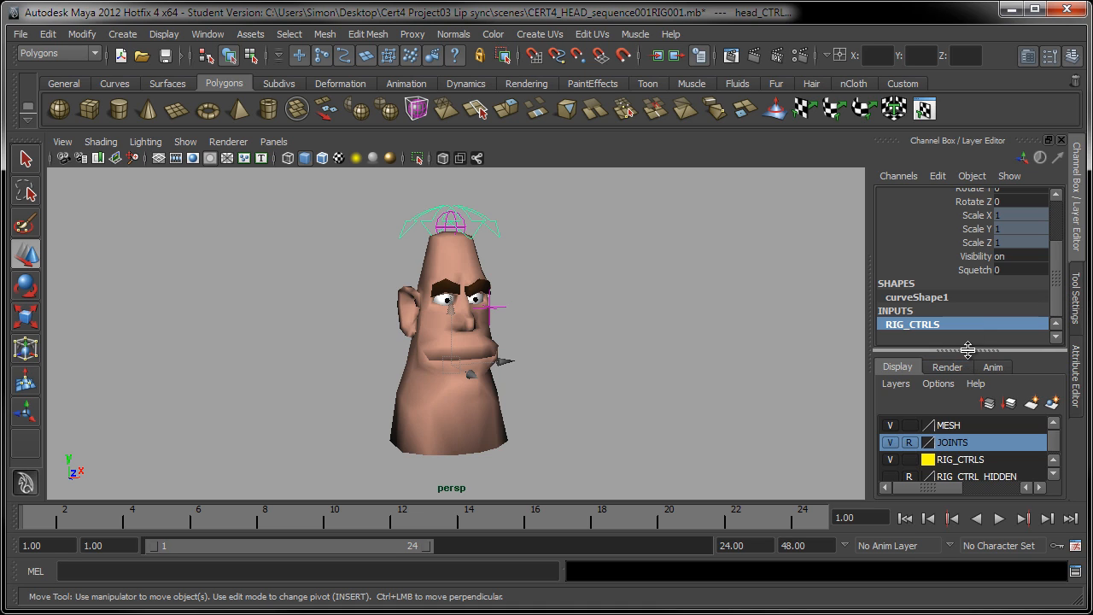
left_click_drag(978, 402, 966, 481)
double_click(933, 400)
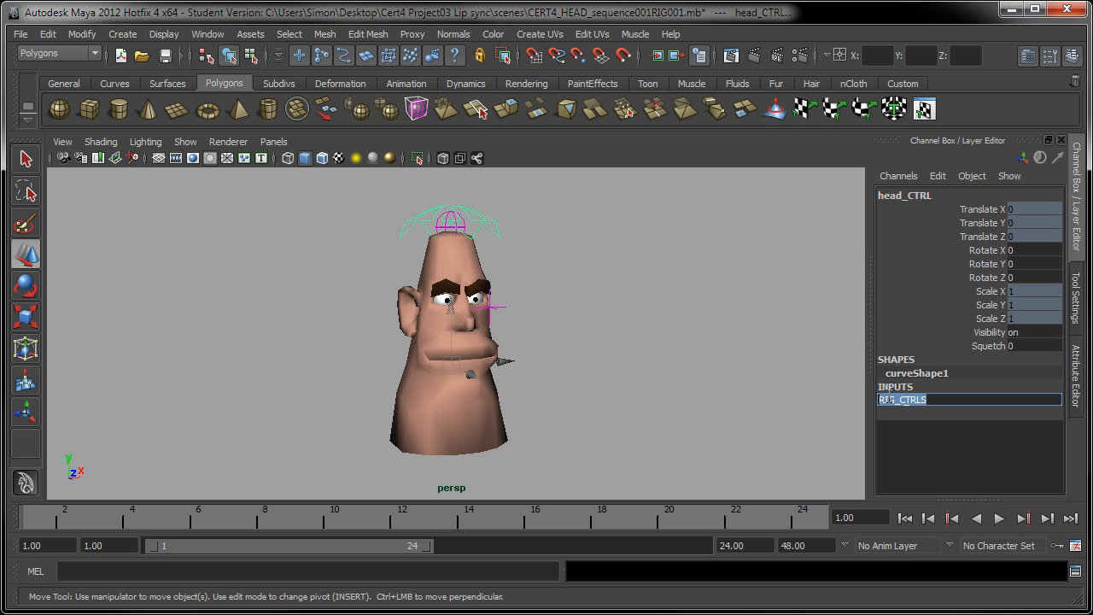
left_click(710, 149)
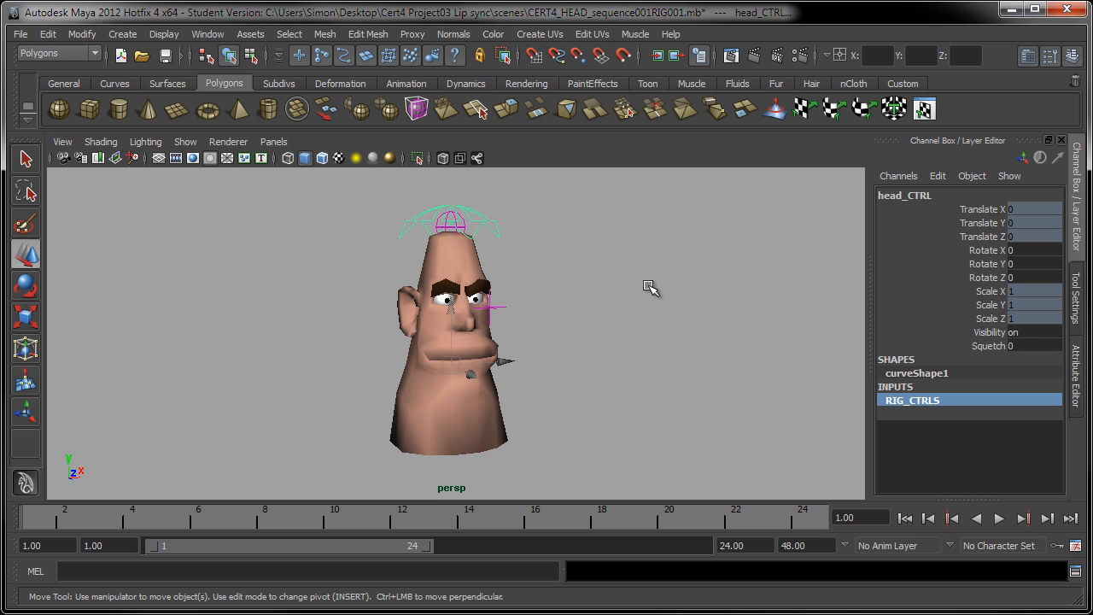
left_click(598, 296)
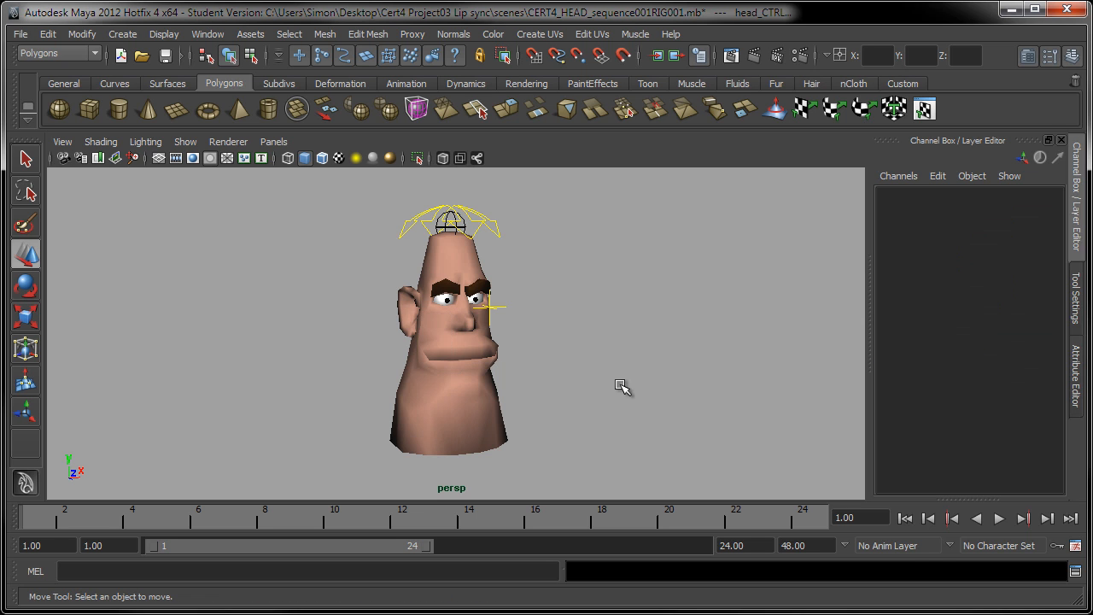
Deselect everything and switch the menu set to Animation
left_click_drag(488, 348, 342, 316, "alt")
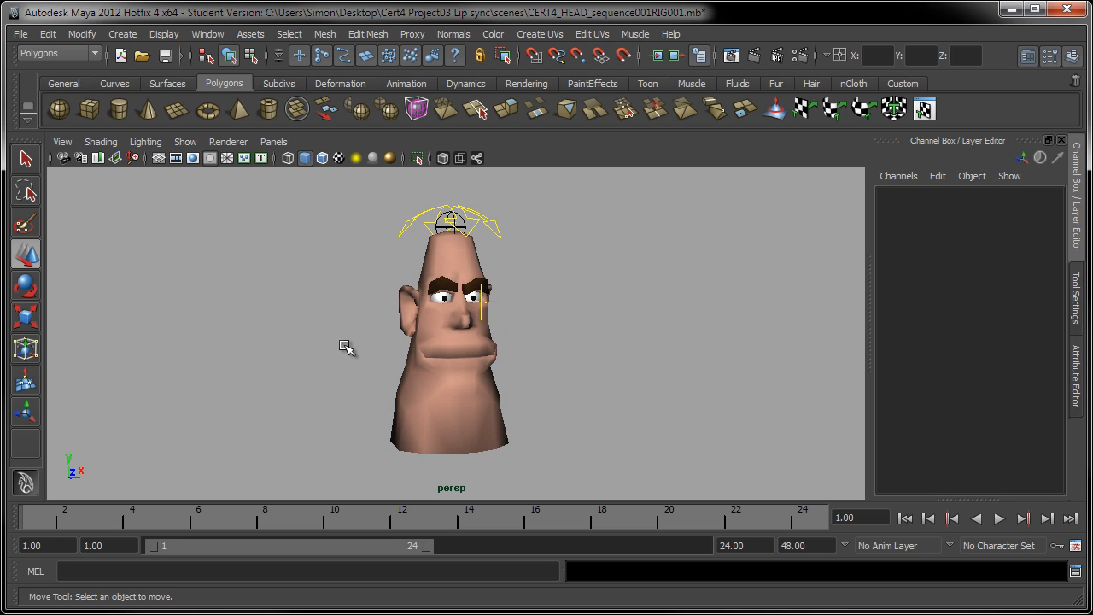
left_click(67, 53)
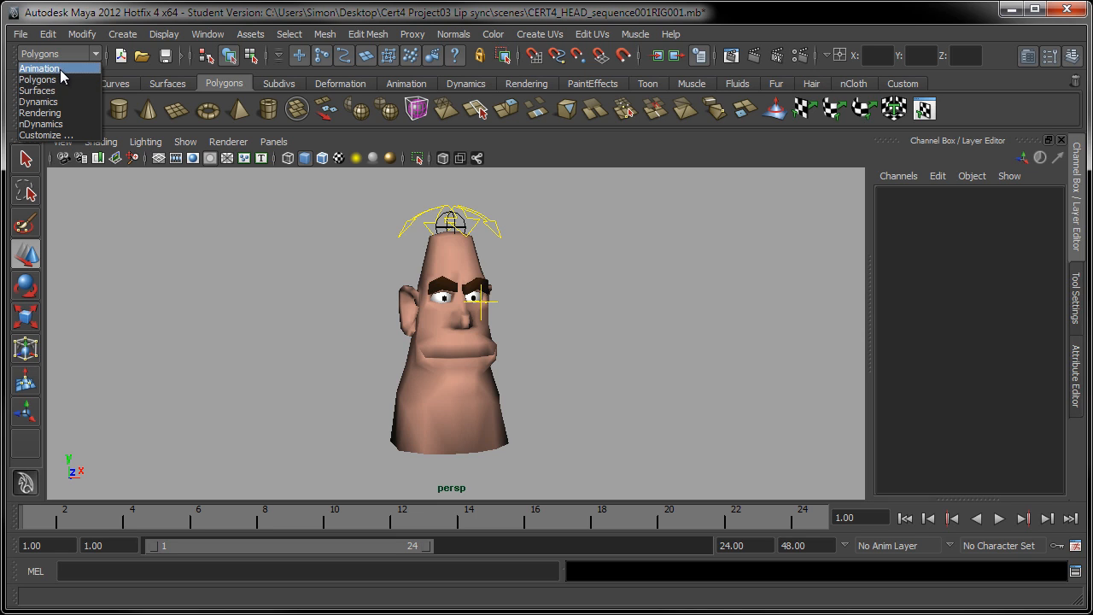
left_click(49, 72)
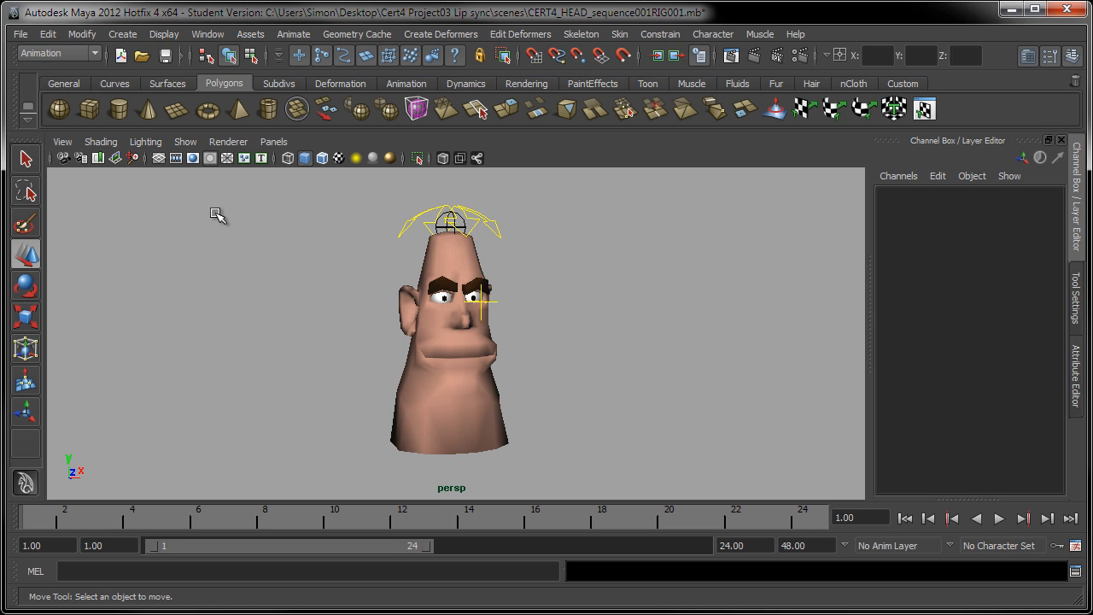
Open the Blend Shape editor and move its window to the upper-left of the workspace
left_click(214, 34)
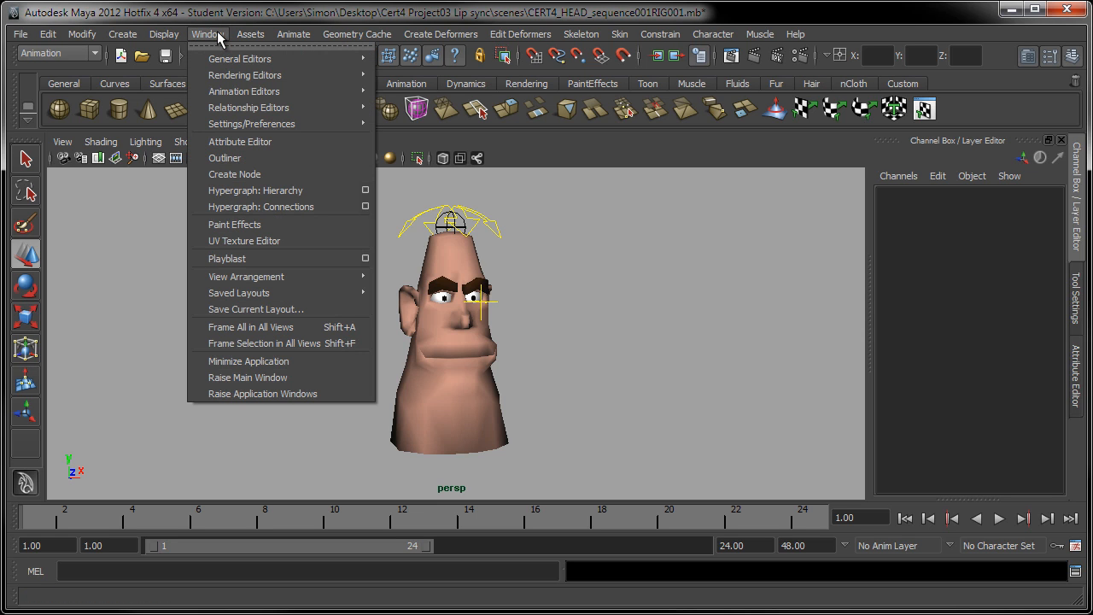
mouse_move(312, 93)
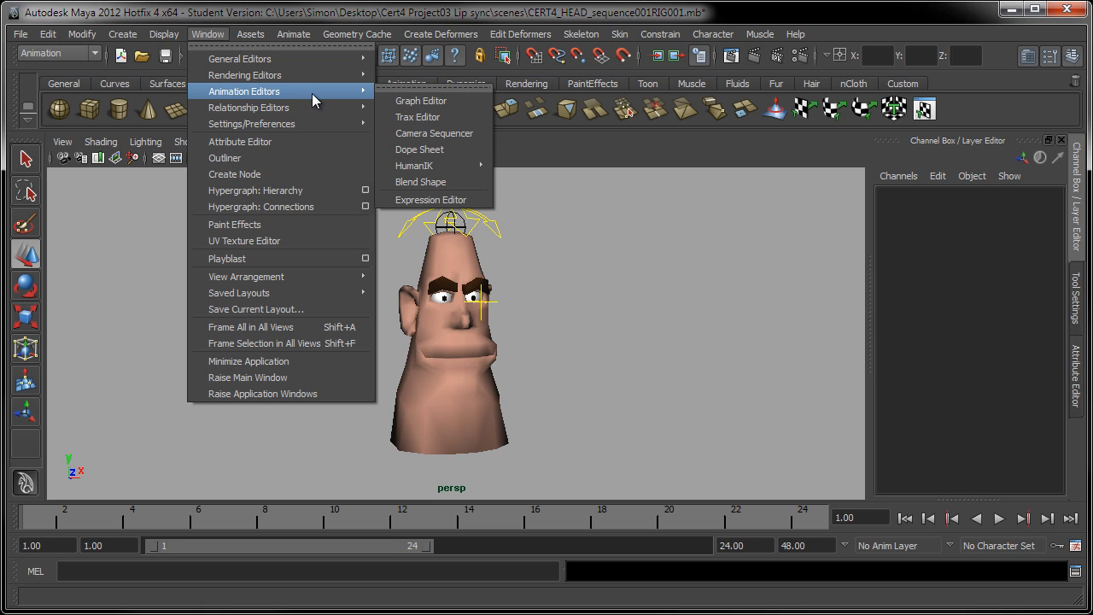
left_click(468, 189)
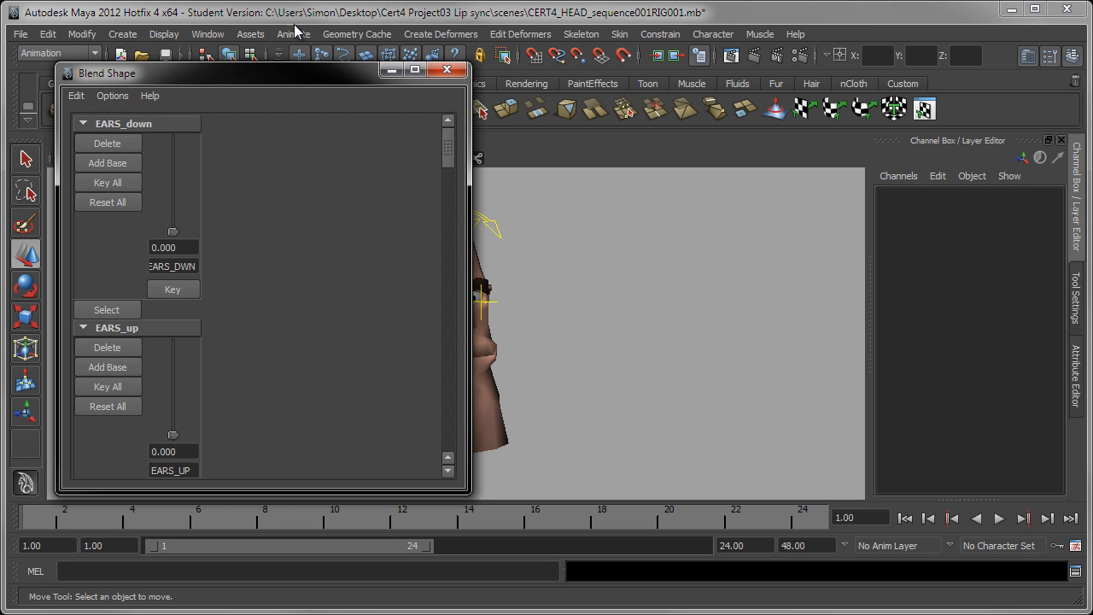
left_click_drag(275, 82, 245, 50)
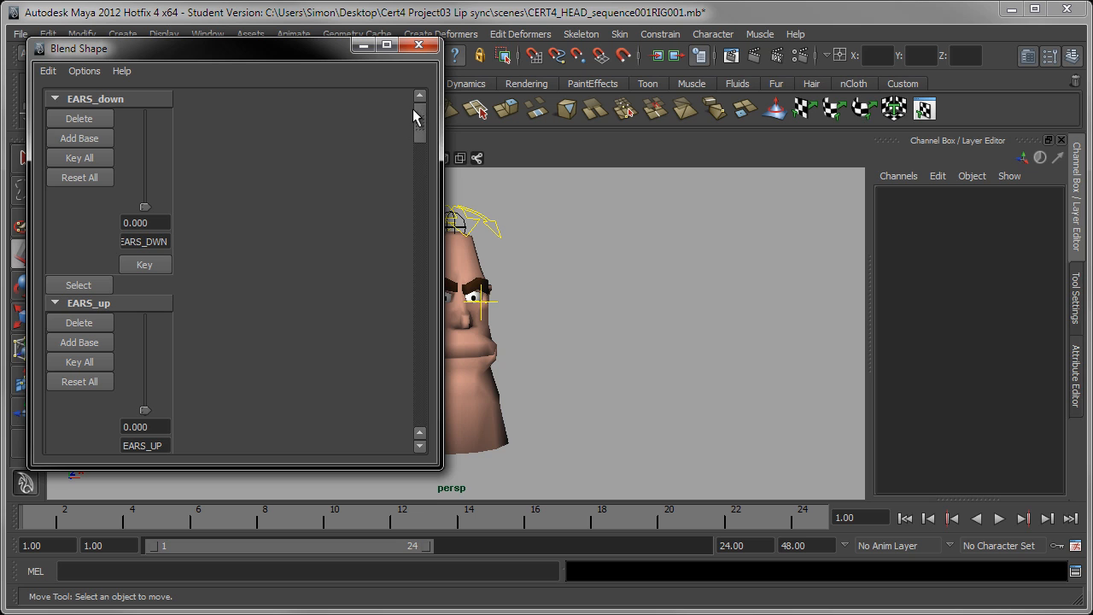
Scroll through the blend shape targets, then switch the editor's slider orientation to Horizontal
left_click_drag(419, 116, 426, 408)
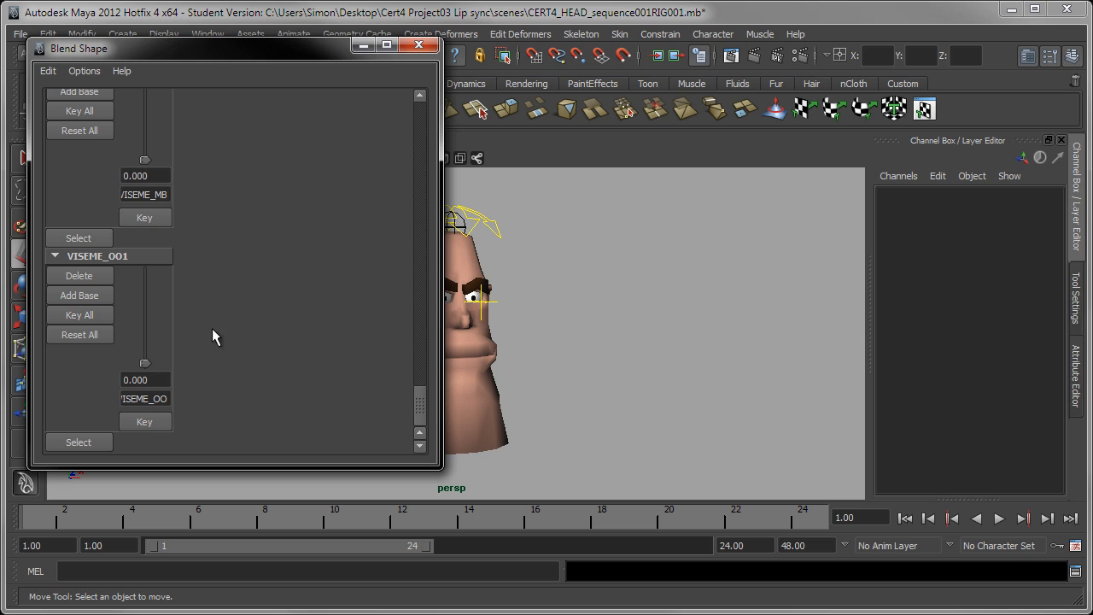
left_click_drag(421, 404, 426, 118)
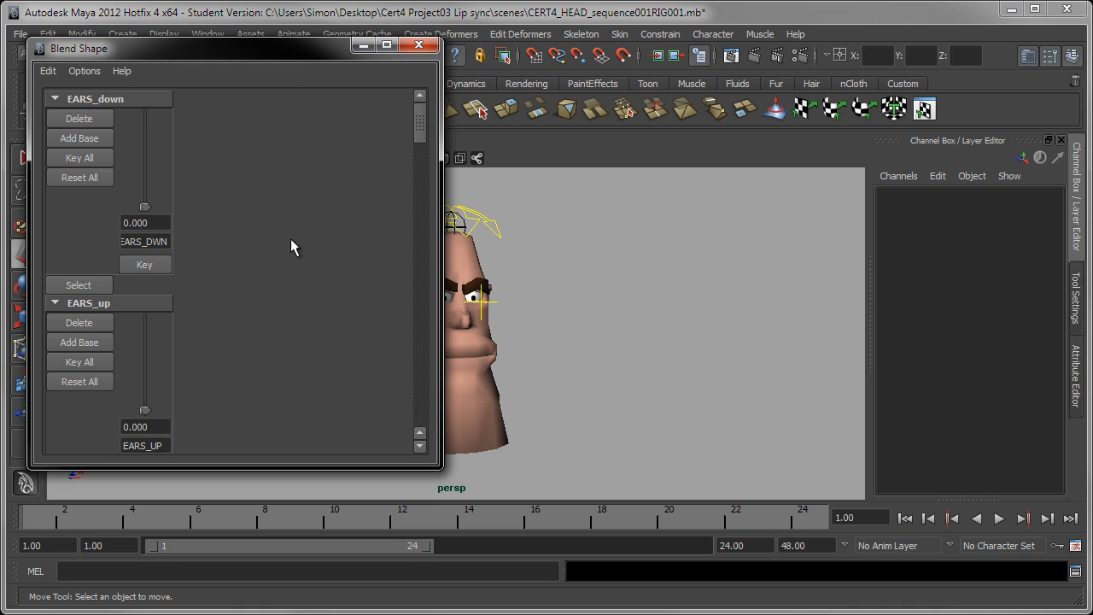
left_click(86, 70)
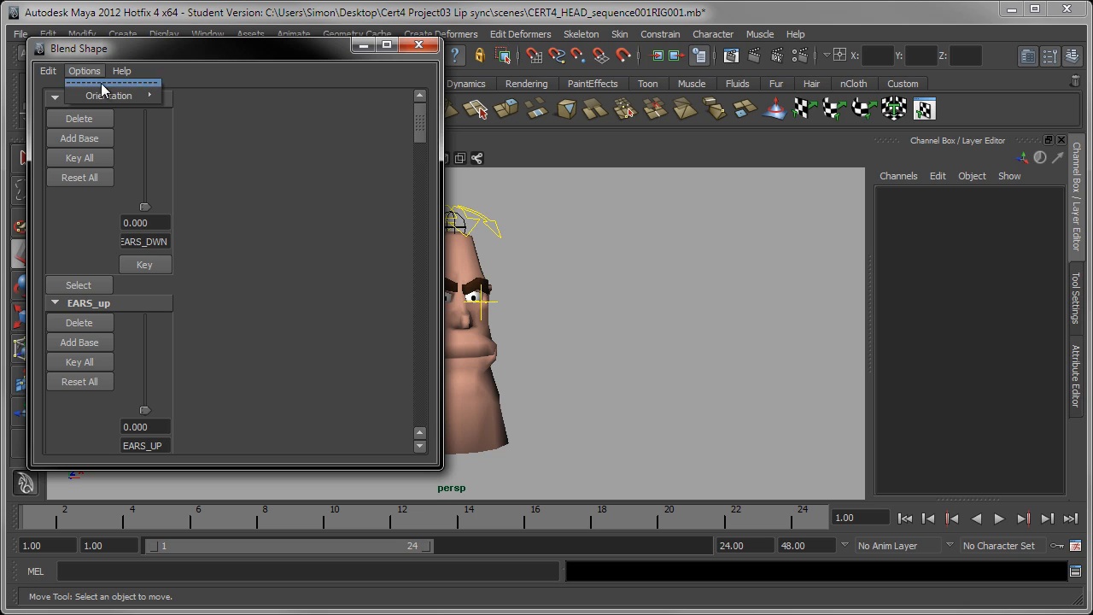
mouse_move(137, 96)
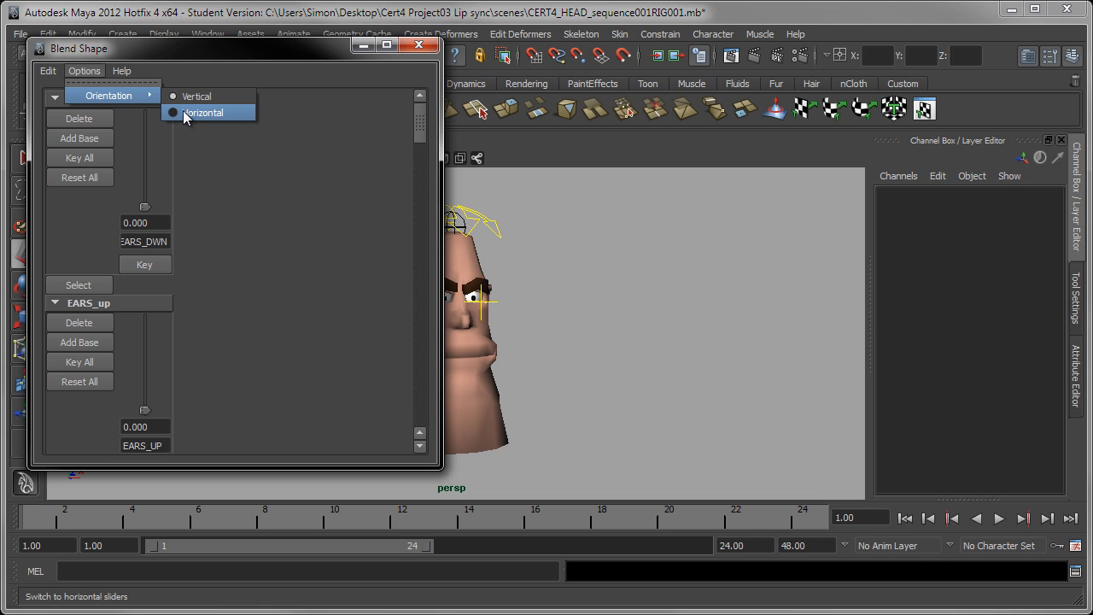
left_click(172, 111)
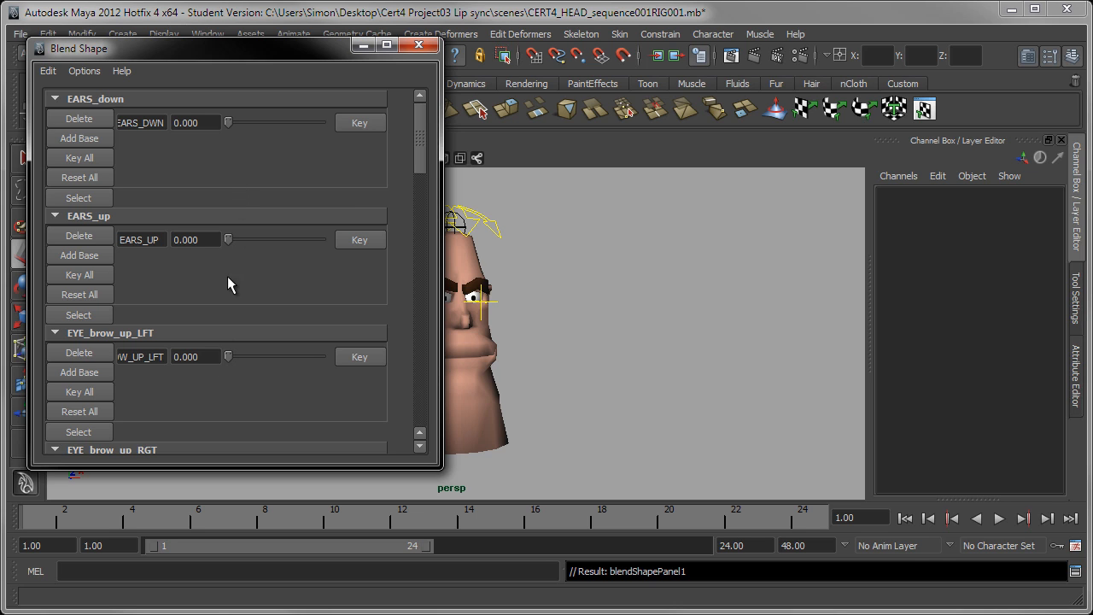
Enlarge the Blend Shape editor window and collapse then re-expand the EARS_up target section
left_click_drag(230, 468, 244, 576)
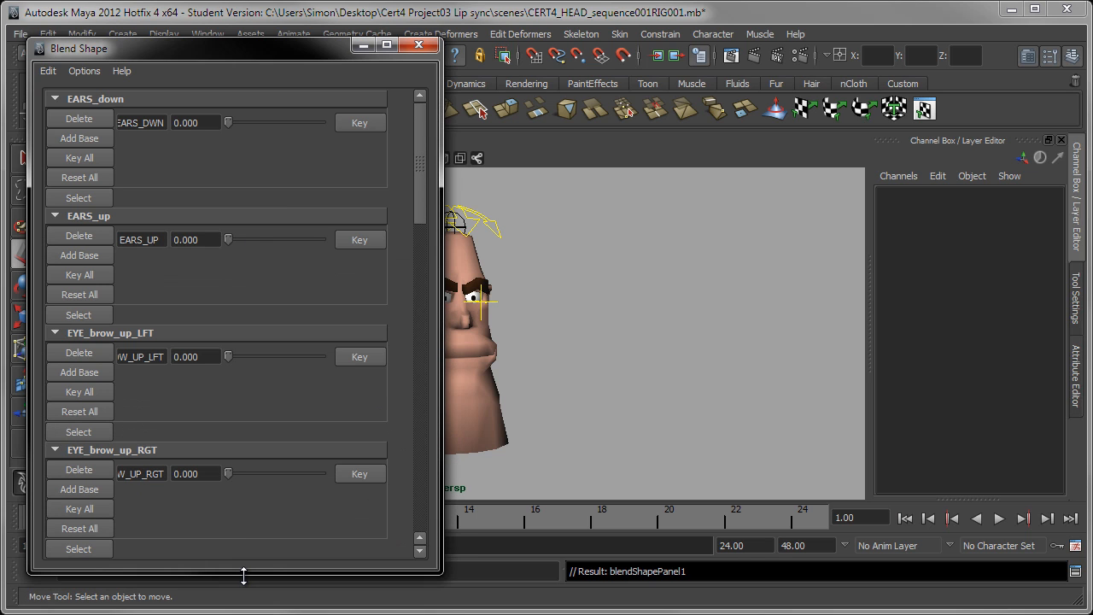
left_click(55, 217)
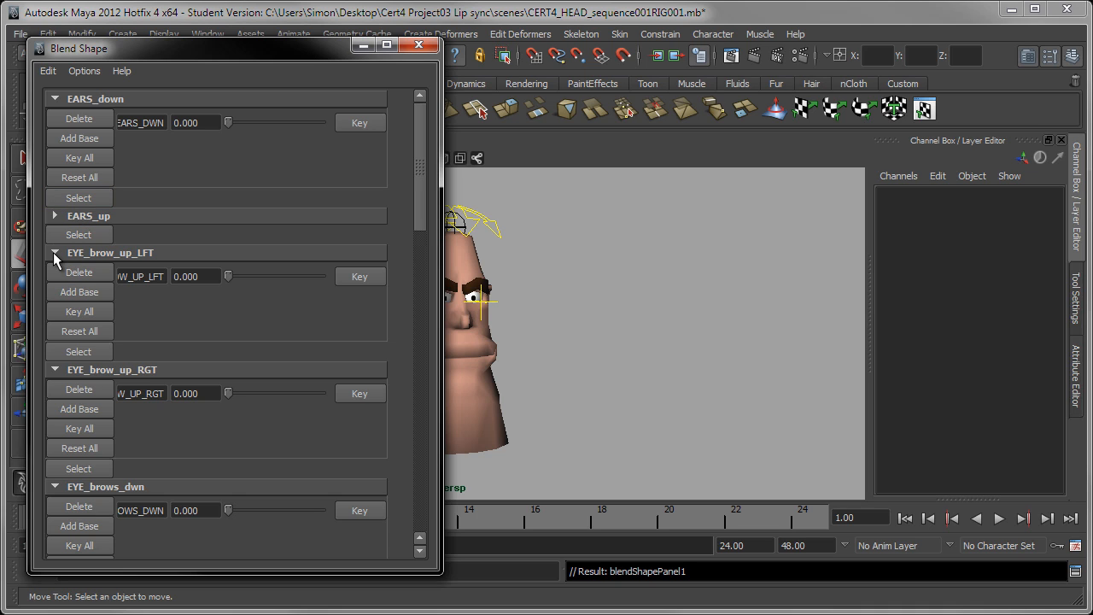
left_click(55, 253)
left_click(54, 253)
left_click(55, 216)
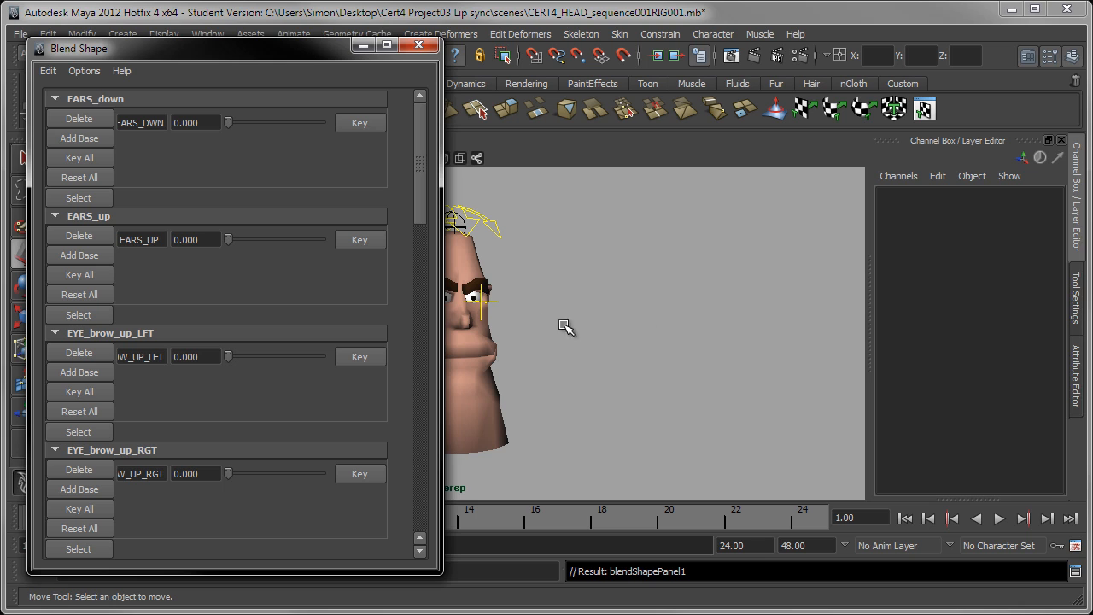
Pick the Select tool and reposition the Blend Shape editor window beside the head view
middle_click_drag(610, 328, 700, 317, "alt")
left_click_drag(700, 317, 732, 315, "alt")
right_click_drag(732, 316, 686, 276, "alt")
middle_click_drag(689, 313, 717, 300, "alt")
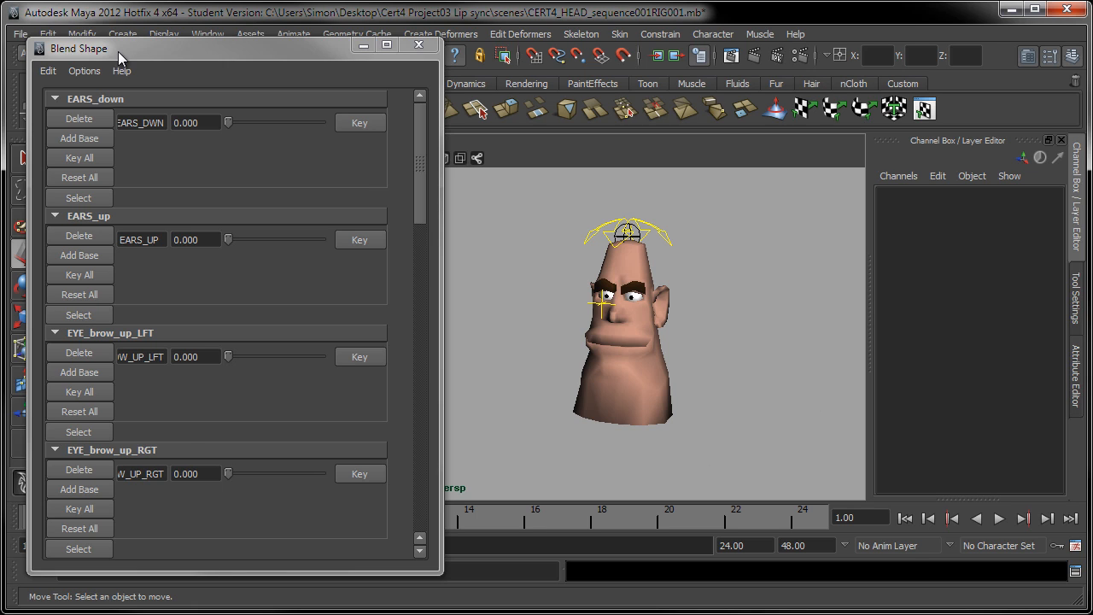
left_click_drag(123, 50, 219, 32)
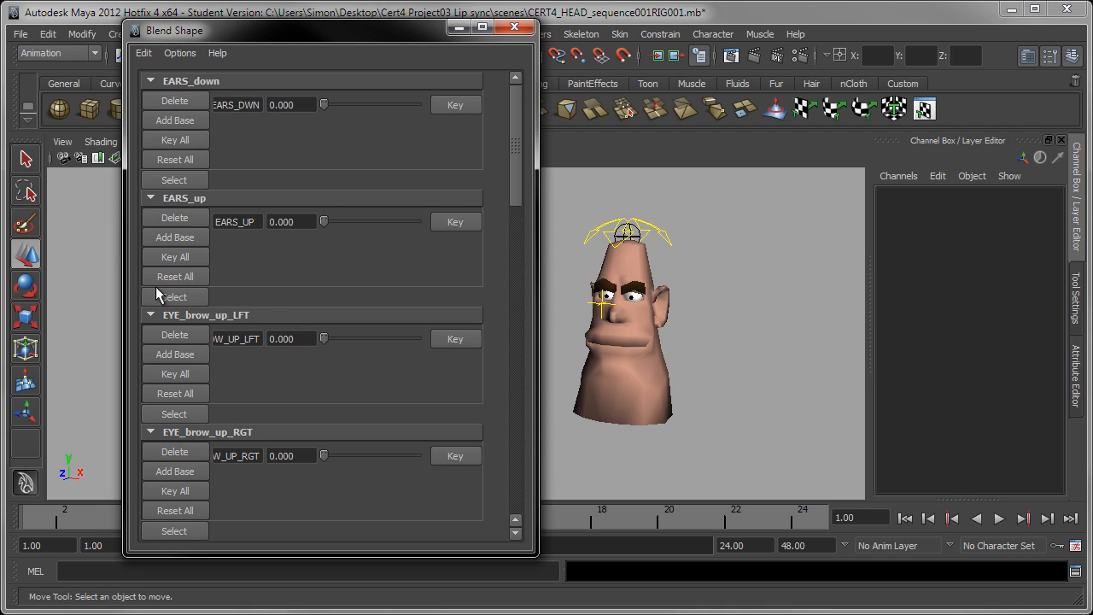
left_click(25, 167)
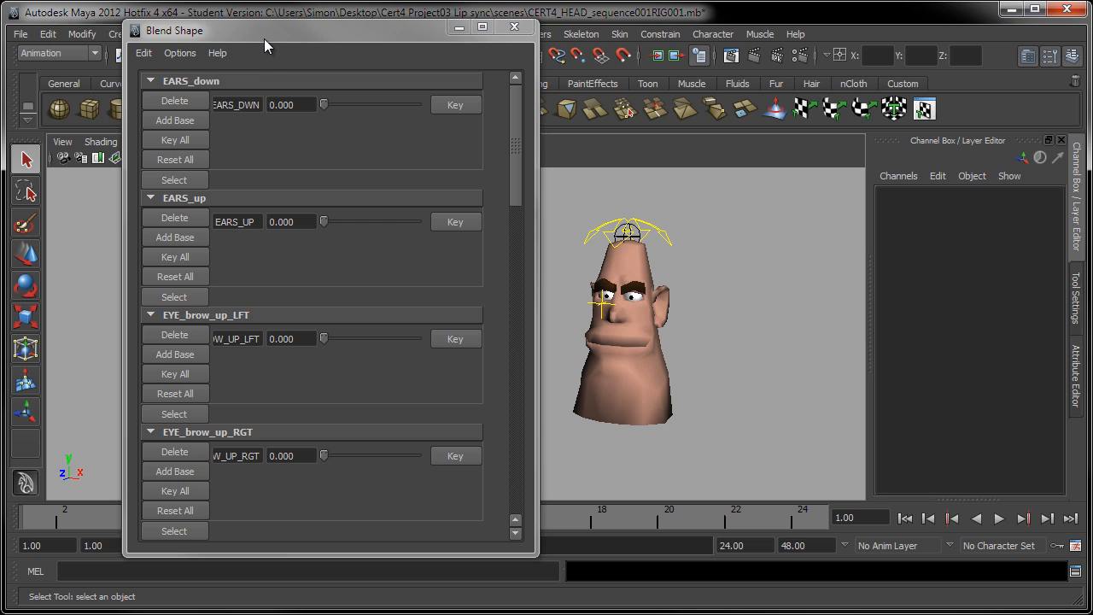
left_click_drag(258, 32, 204, 36)
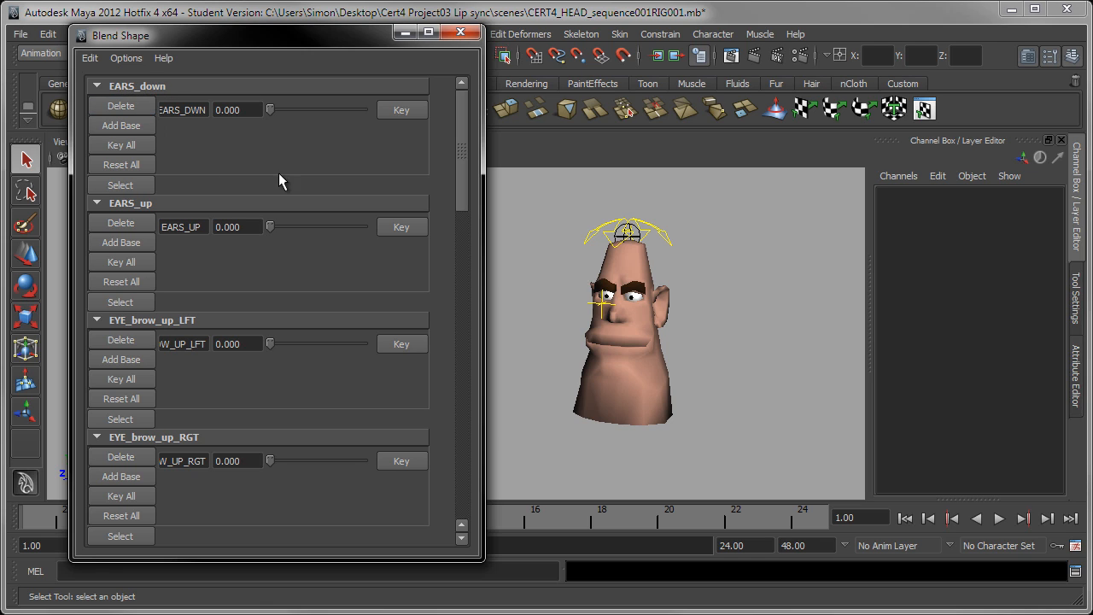
Test the EARS_down, EARS_up, EYE_brow_up_LFT and EYE_brow_up_RGT sliders, returning each to 0
scroll(691, 334, "up", 2)
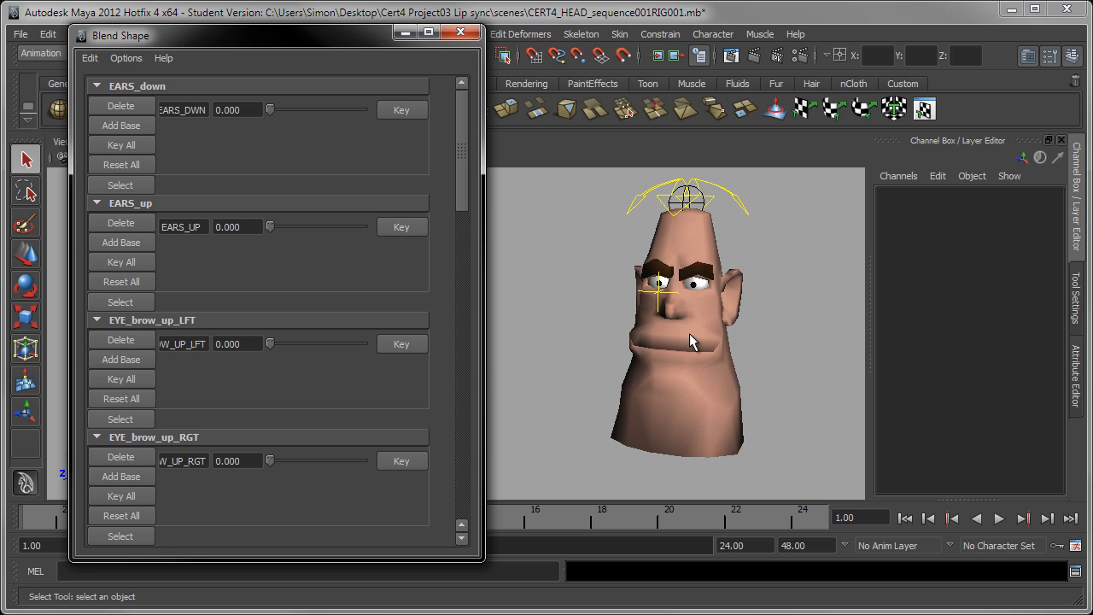
scroll(713, 311, "up", 2)
scroll(713, 310, "down", 2)
left_click_drag(270, 116, 385, 135)
left_click_drag(364, 112, 183, 118)
left_click_drag(270, 226, 224, 233)
left_click_drag(271, 341, 243, 355)
mouse_move(270, 463)
left_mouse_down()
mouse_move(387, 460)
mouse_move(255, 463)
mouse_move(391, 467)
mouse_move(258, 458)
left_mouse_up()
left_click_drag(271, 462, 418, 484)
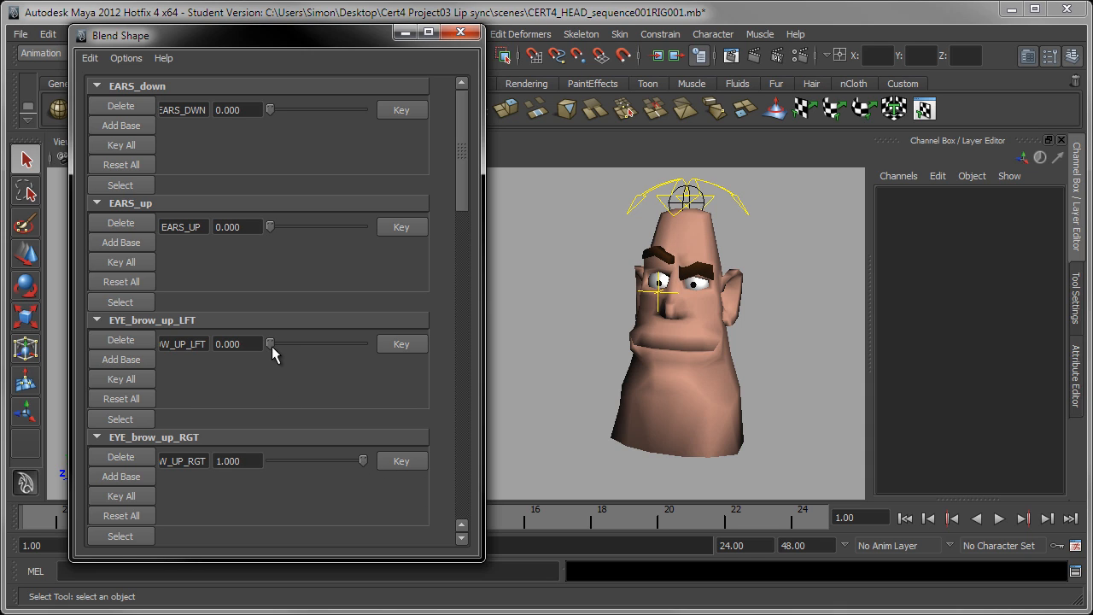
mouse_move(272, 347)
left_mouse_down()
mouse_move(383, 356)
mouse_move(251, 349)
left_mouse_up()
left_click_drag(358, 461, 252, 467)
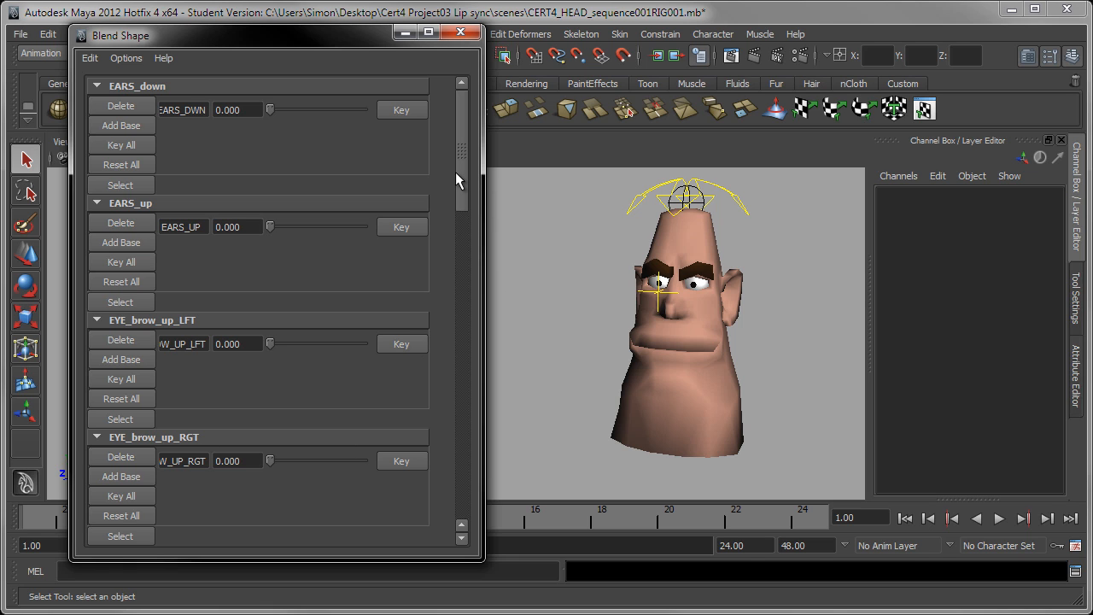
Test the EYE_wink_lft, EYE_wink_rgt, MOUTH_frown and MOUTH_smile sliders, leaving each at 0
left_click_drag(465, 172, 460, 277)
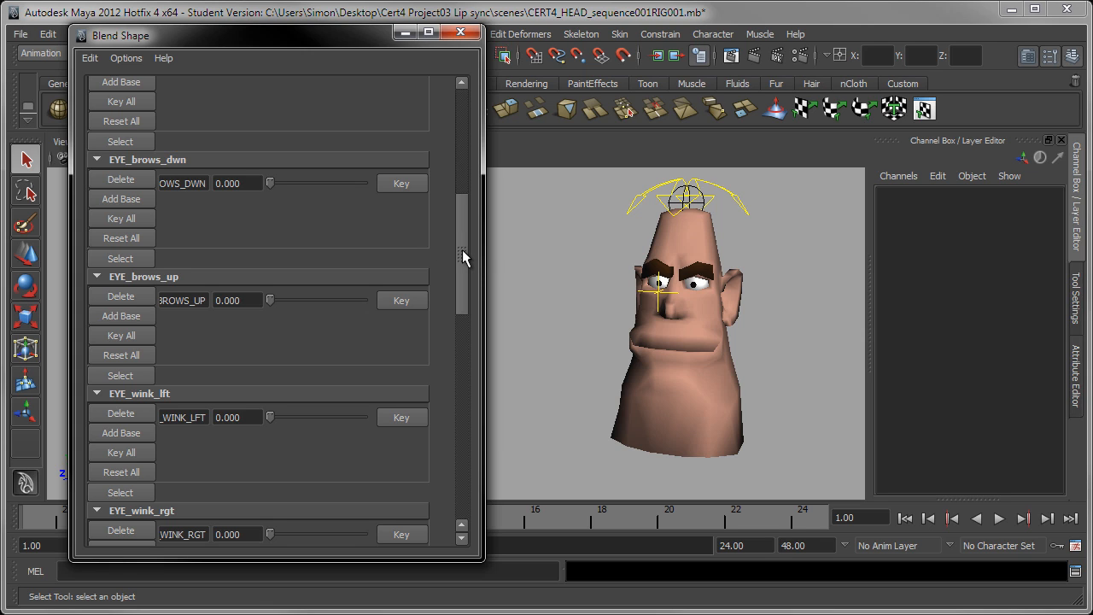
left_click_drag(464, 253, 463, 299)
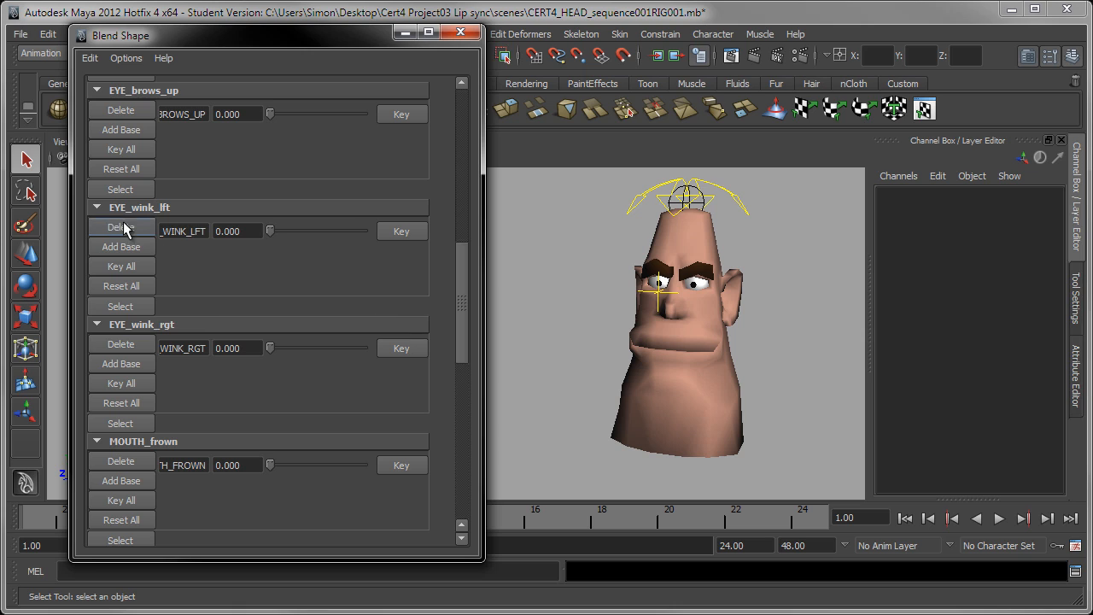
left_click_drag(271, 229, 248, 248)
left_click_drag(268, 349, 161, 365)
left_click_drag(271, 465, 173, 460)
scroll(453, 395, "down", 4)
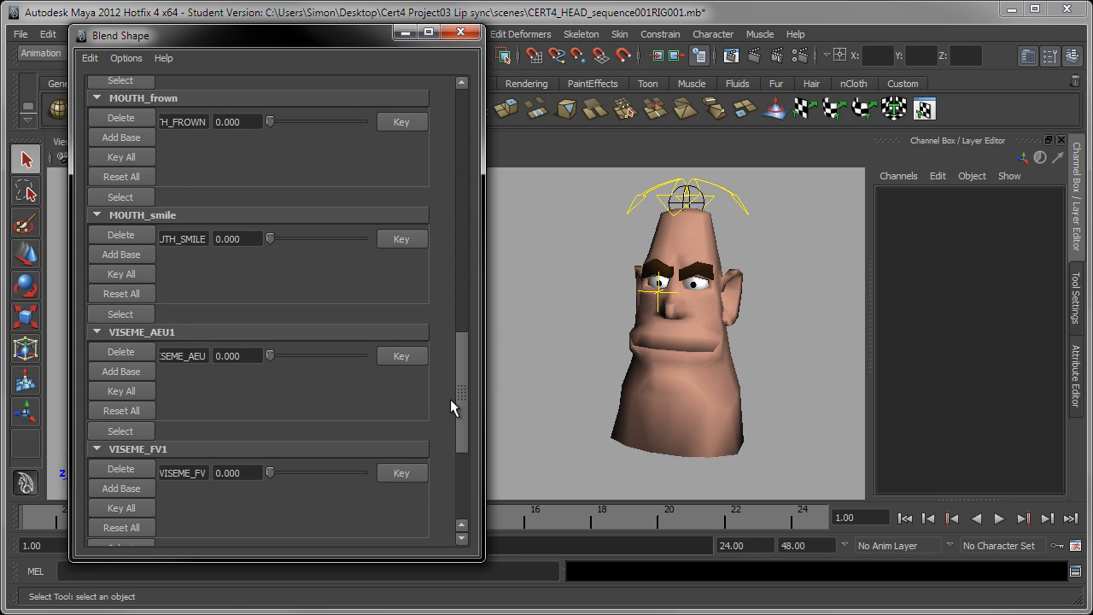
mouse_move(275, 236)
left_mouse_down()
mouse_move(396, 240)
mouse_move(260, 244)
left_mouse_up()
Scroll down to the viseme targets and resize the Blend Shape editor window to full height
left_click_drag(463, 366, 452, 435)
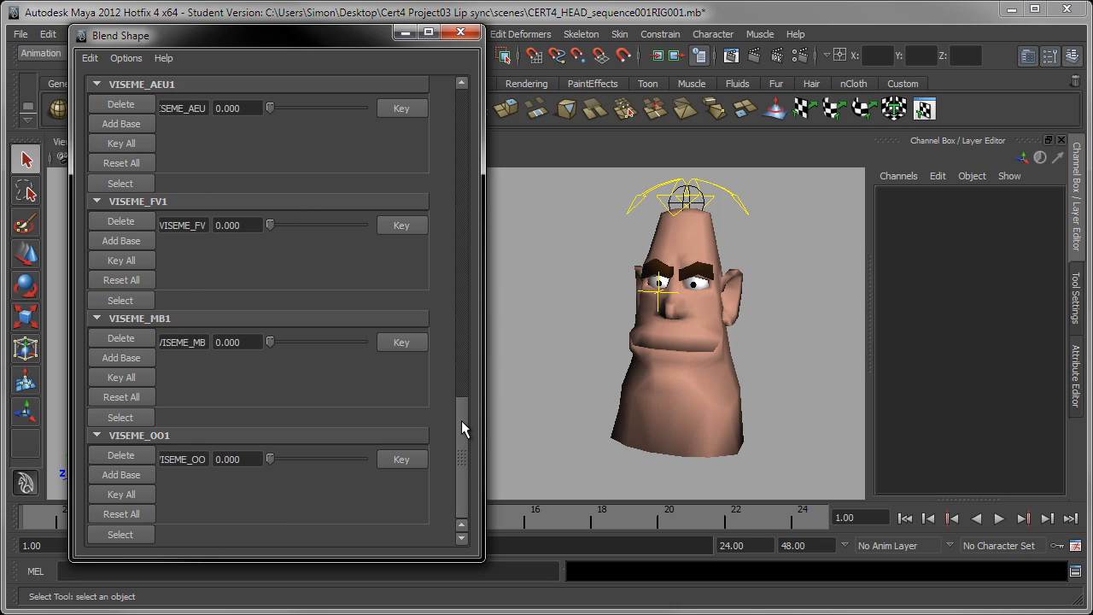
mouse_move(462, 420)
left_mouse_down()
mouse_move(461, 379)
mouse_move(455, 424)
left_mouse_up()
left_click_drag(292, 558, 287, 590)
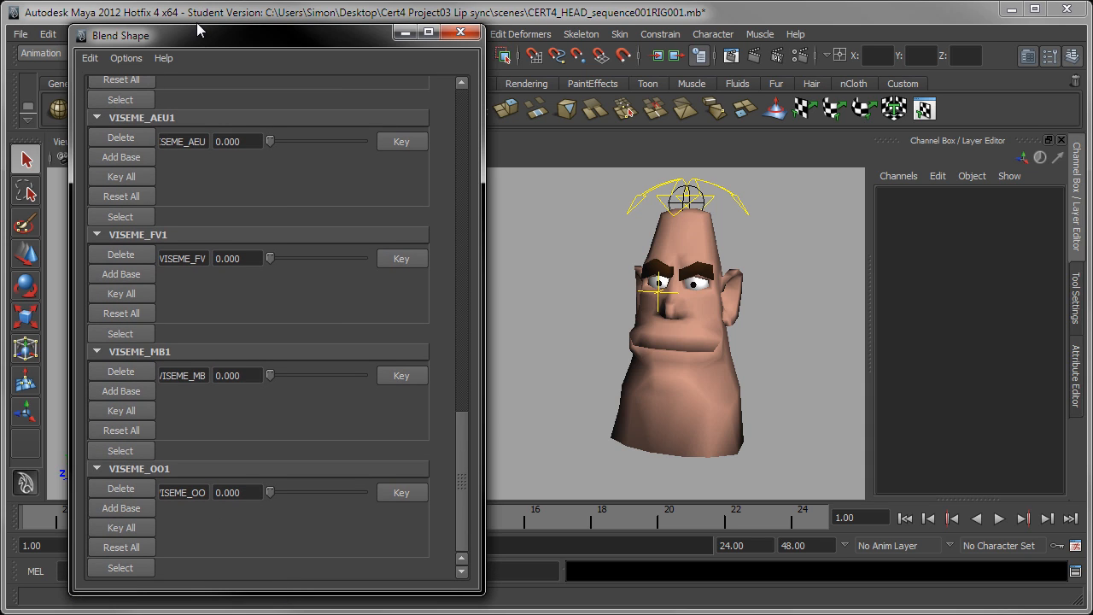
left_click_drag(197, 23, 193, 13)
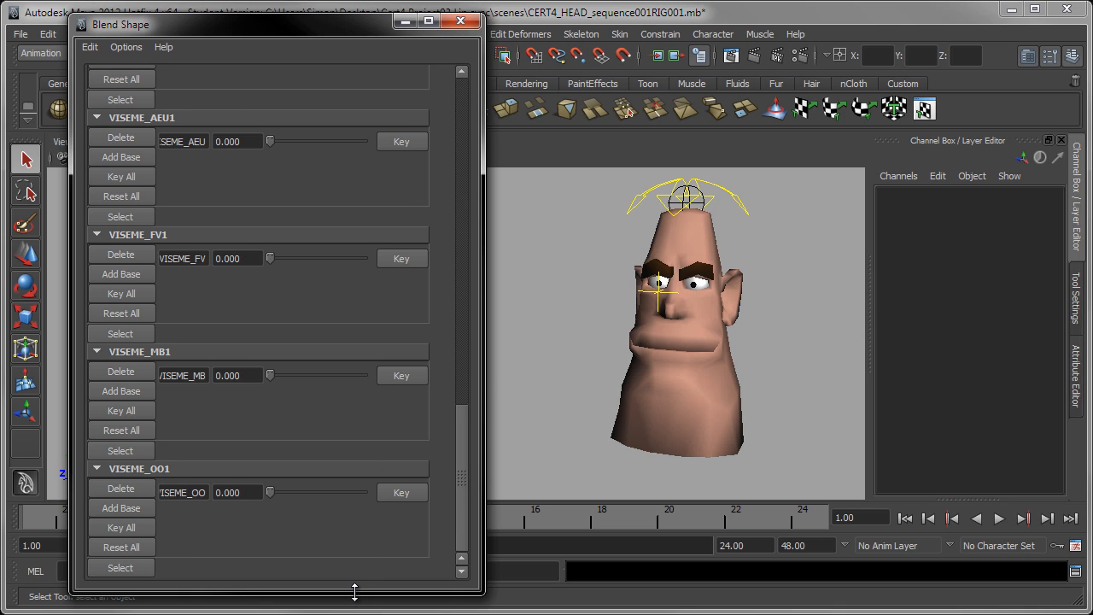
left_click_drag(353, 591, 341, 601)
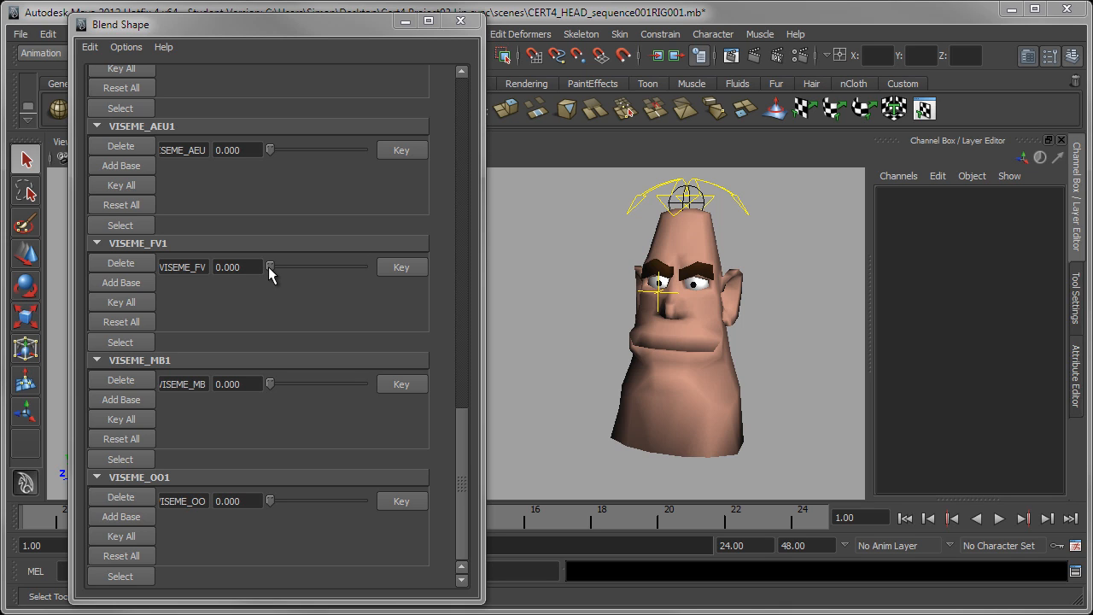
Set VISEME_FV to 1, orbit around the head to inspect the mouth shape, then set it back to 0
left_click_drag(270, 268, 410, 295)
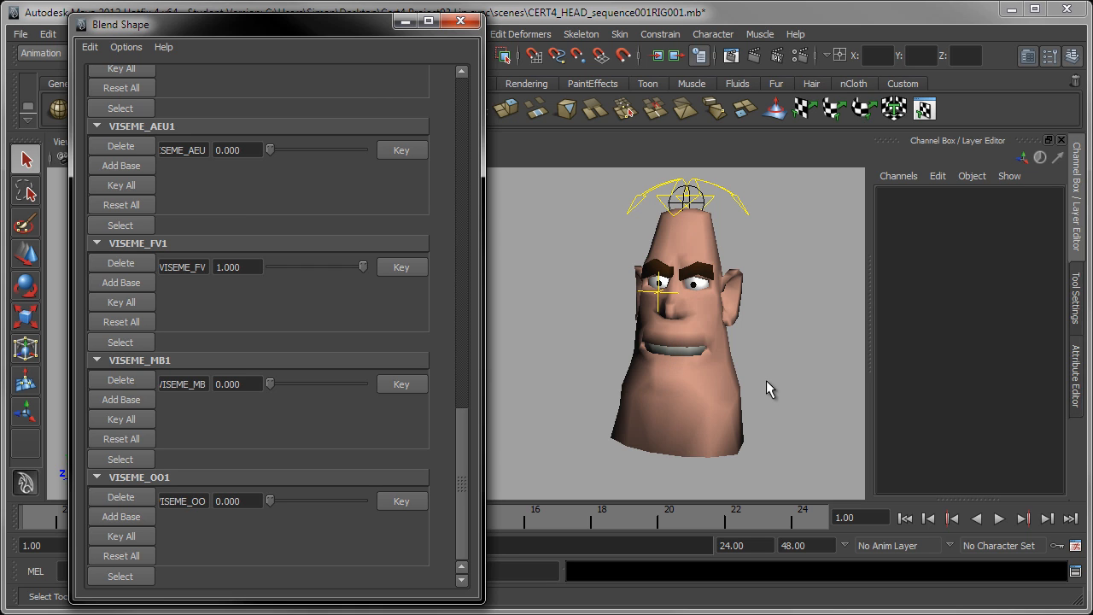
left_click_drag(769, 384, 651, 371, "alt")
middle_click_drag(652, 371, 753, 375, "alt")
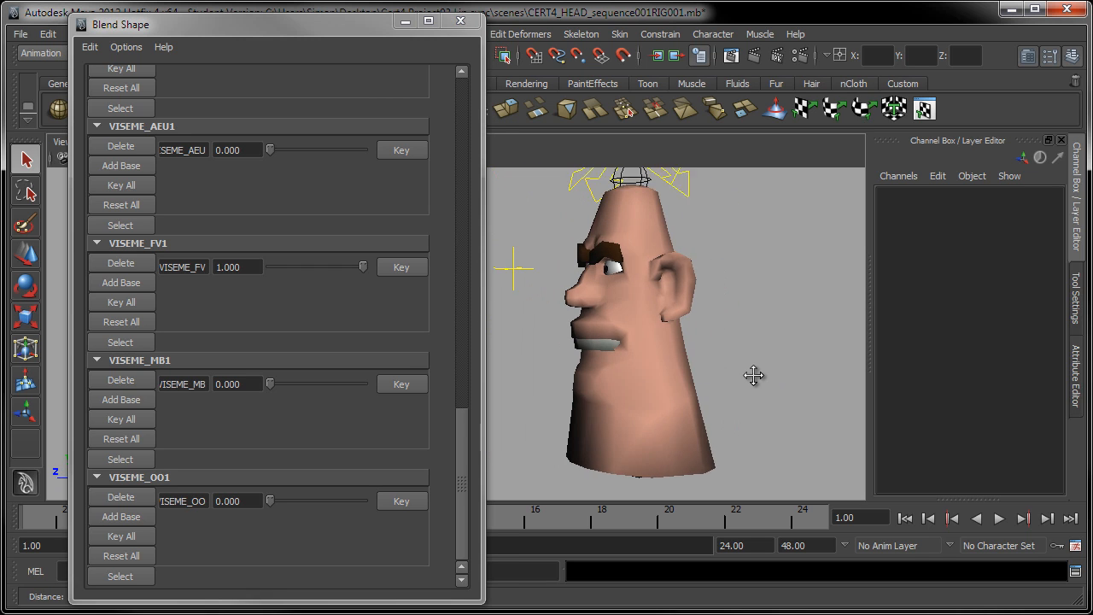
left_click_drag(754, 374, 597, 381, "alt")
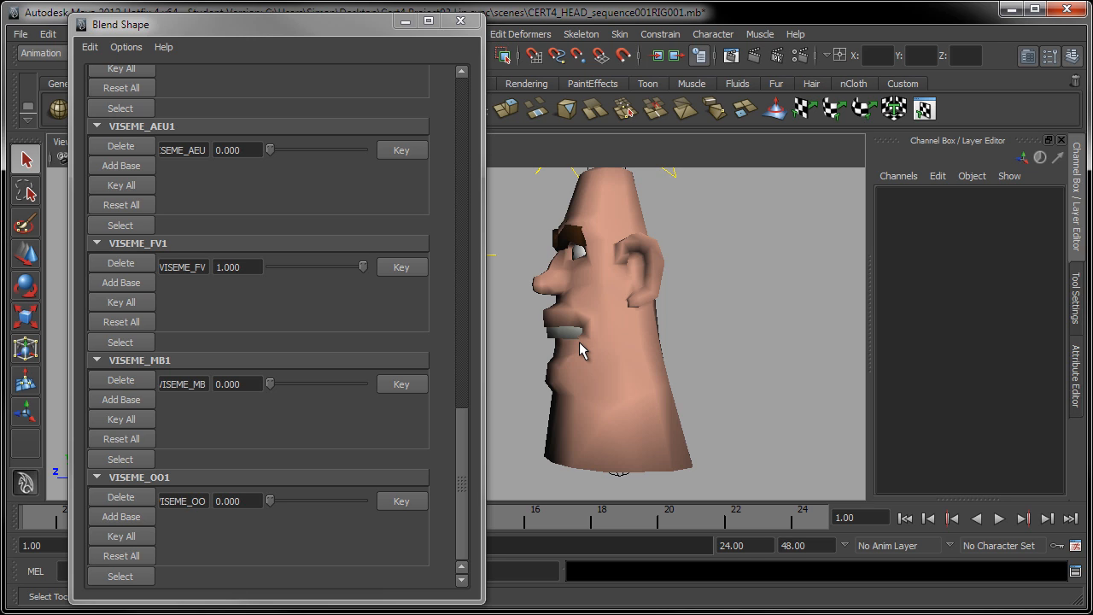
left_click_drag(579, 342, 627, 343, "alt")
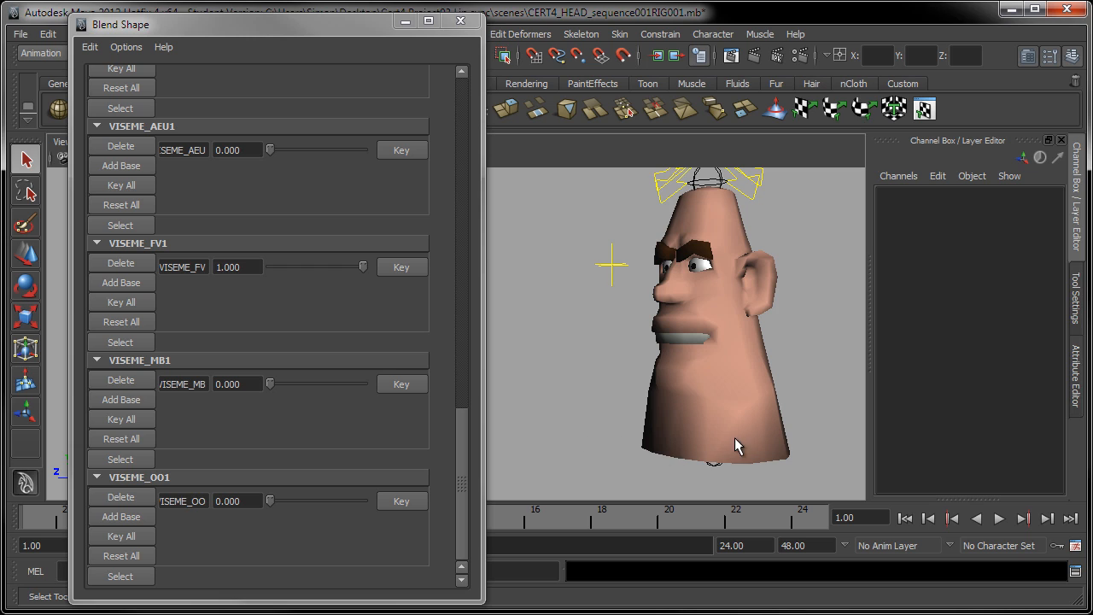
left_click_drag(737, 444, 679, 384, "alt")
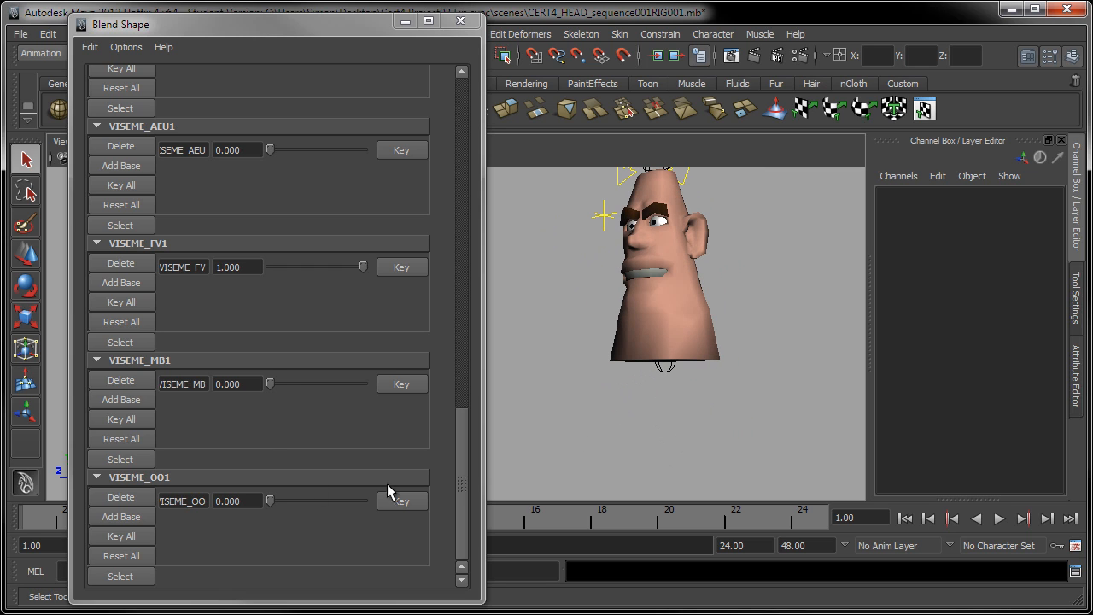
left_click_drag(361, 271, 256, 269)
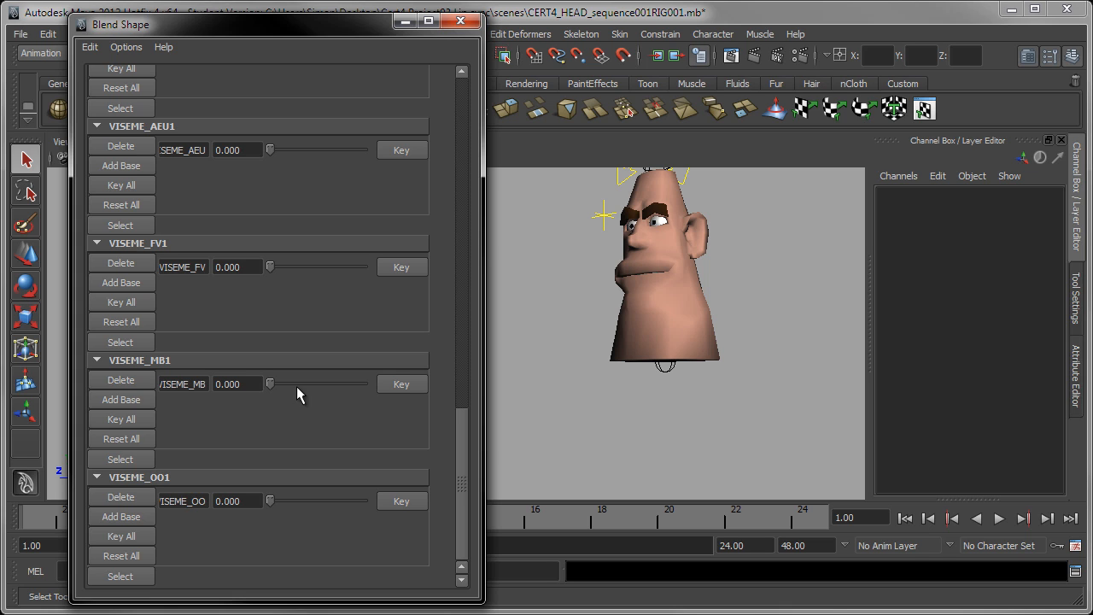
Set VISEME_MB to 1, orbit around the head to inspect the mouth shape, then set it back to 0
left_click_drag(273, 388, 290, 384)
right_click_drag(670, 380, 699, 427, "alt")
left_click_drag(290, 384, 430, 408)
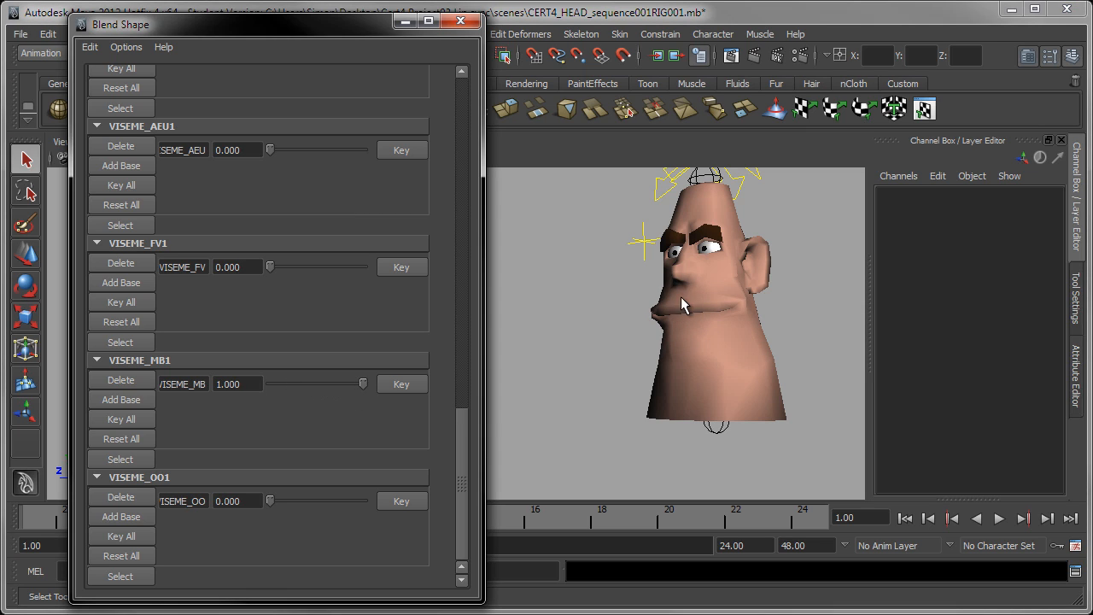
left_click(206, 386)
left_click_drag(360, 388, 215, 413)
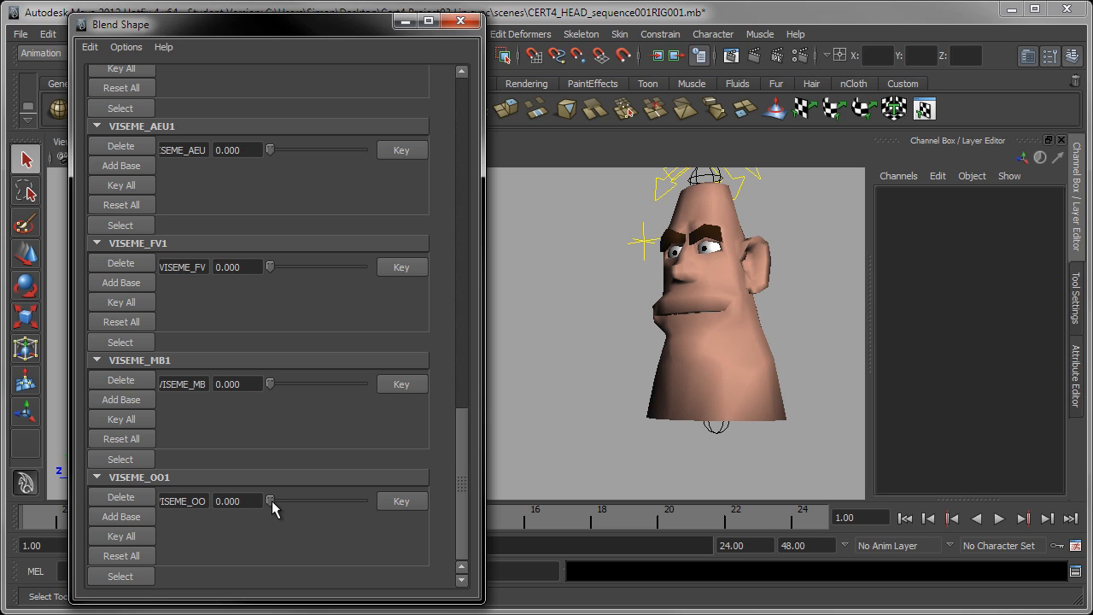
Set VISEME_AEU to about 0.56 while orbiting the view to inspect the open mouth
mouse_move(273, 507)
left_mouse_down()
mouse_move(419, 501)
mouse_move(247, 490)
mouse_move(391, 492)
mouse_move(278, 493)
mouse_move(353, 494)
mouse_move(320, 495)
mouse_move(354, 494)
mouse_move(342, 505)
mouse_move(263, 506)
mouse_move(270, 498)
mouse_move(354, 519)
mouse_move(312, 523)
mouse_move(342, 510)
mouse_move(263, 510)
mouse_move(380, 528)
mouse_move(265, 505)
left_mouse_up()
left_click_drag(540, 279, 574, 300, "alt")
left_click_drag(270, 151, 337, 159)
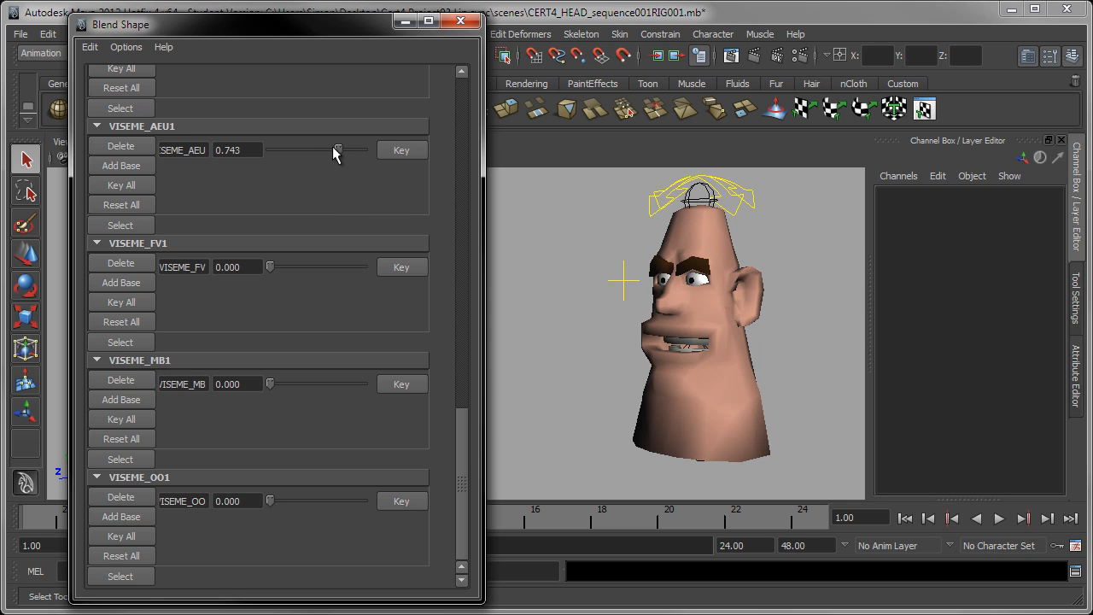
mouse_move(338, 149)
left_mouse_down()
mouse_move(276, 150)
mouse_move(352, 151)
mouse_move(272, 151)
mouse_move(350, 165)
mouse_move(323, 161)
left_mouse_up()
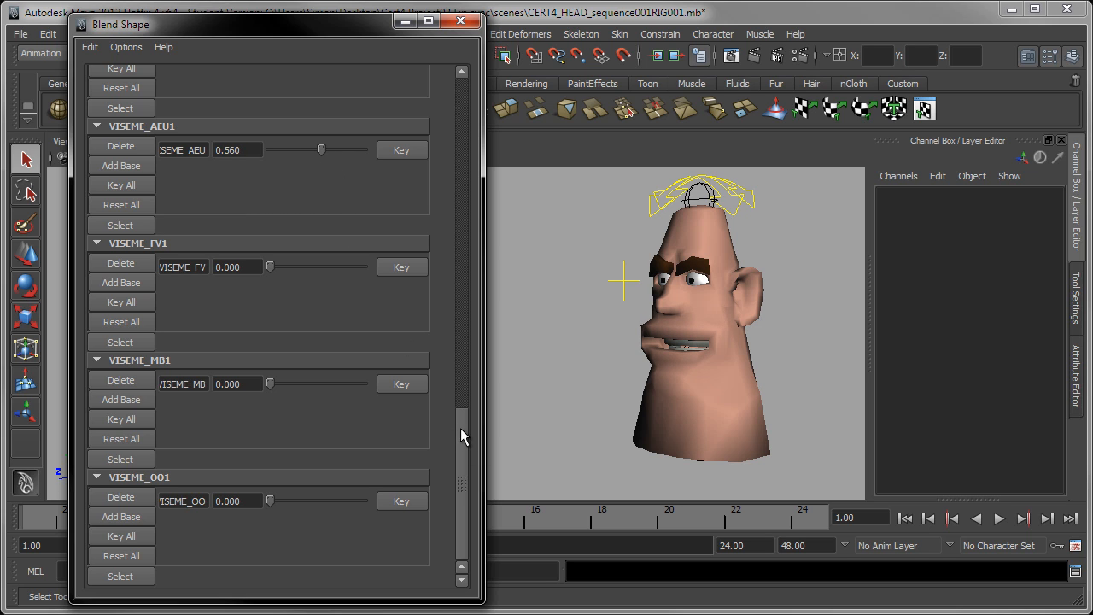
Combine MOUTH_smile at about 0.75 with the AEU shape, inspect the result, then reset MOUTH_smile and VISEME_AEU to 0
left_click_drag(461, 434, 459, 358)
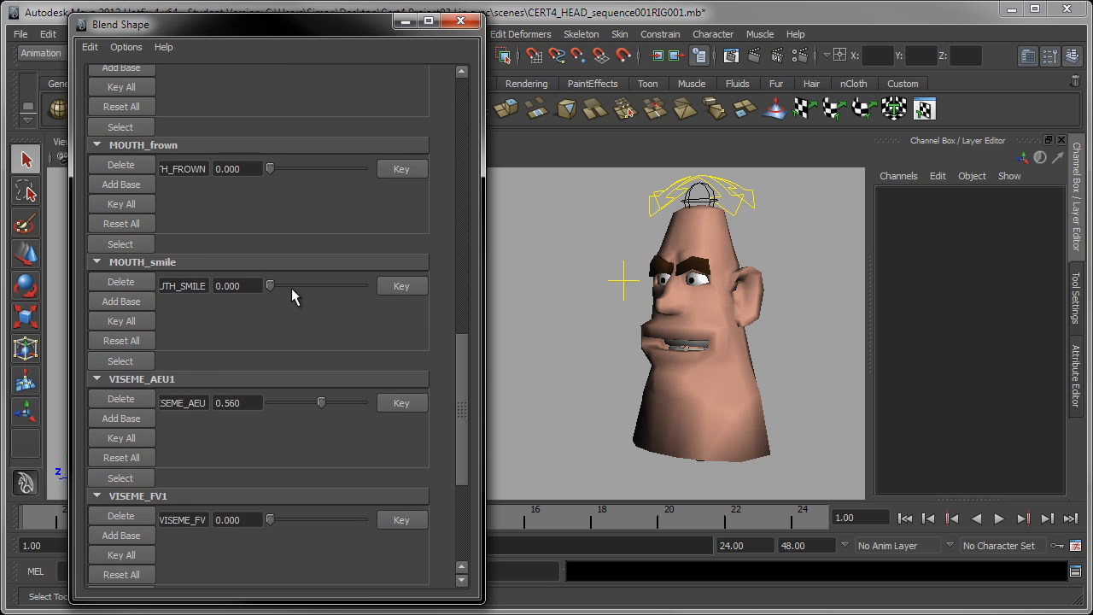
left_click_drag(581, 376, 631, 369, "alt")
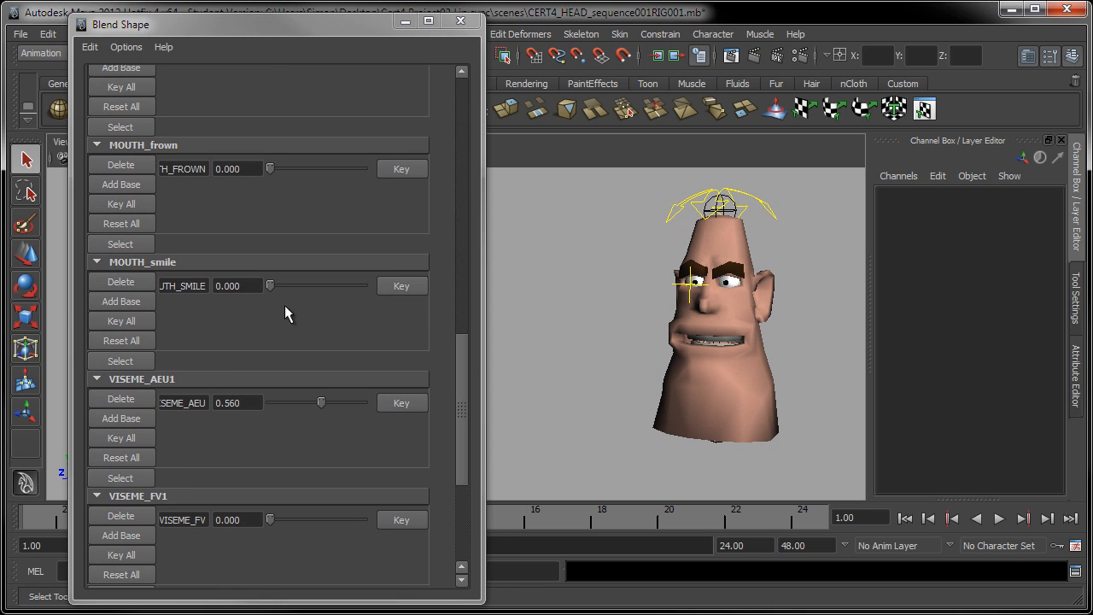
left_click_drag(271, 285, 340, 296)
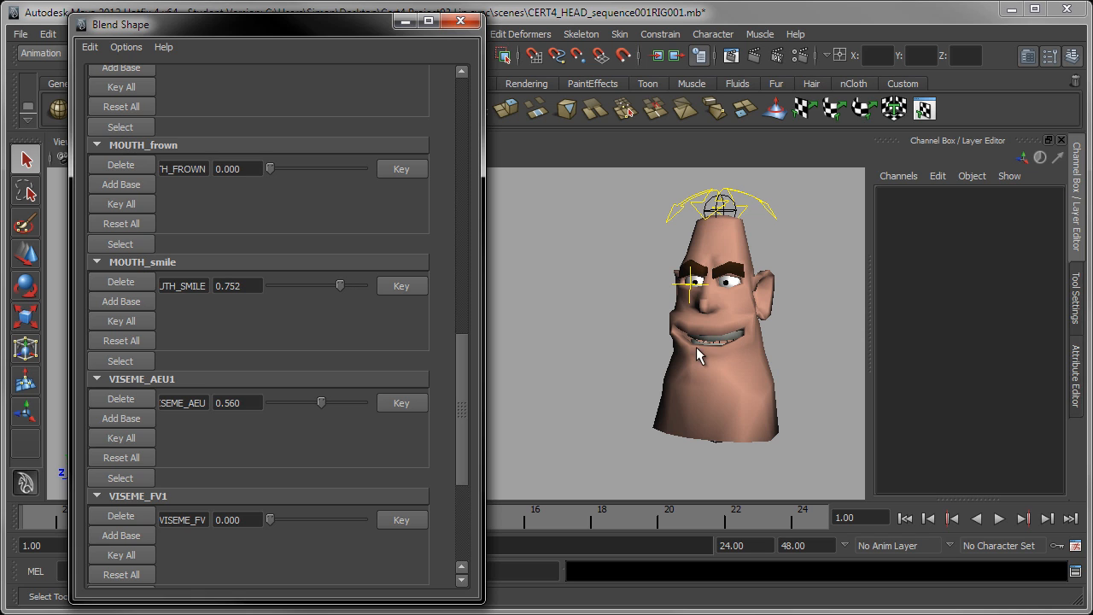
left_click_drag(658, 409, 664, 373, "alt")
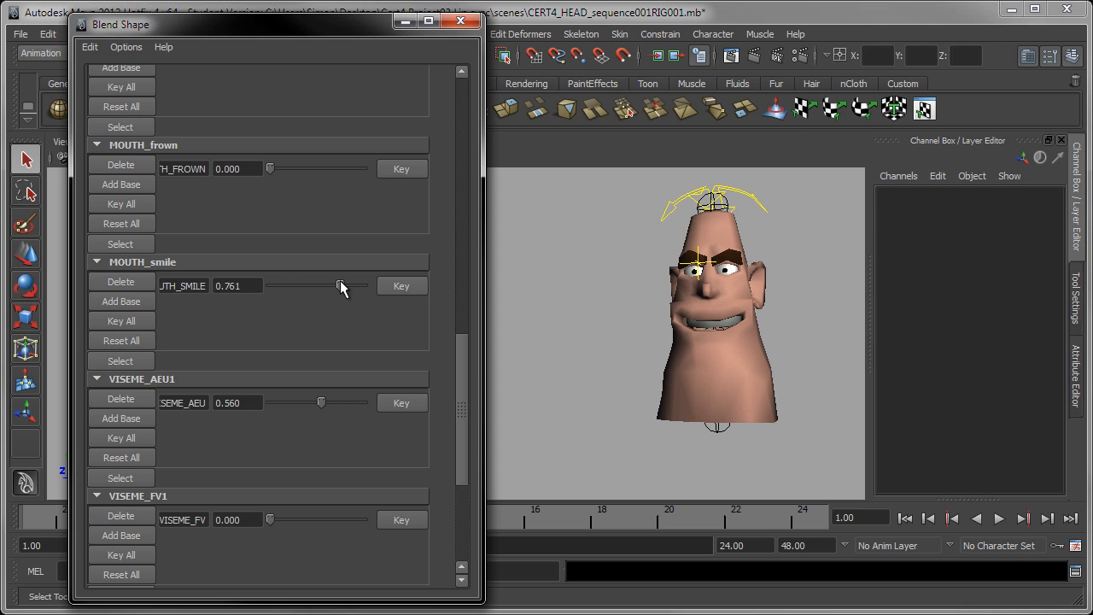
left_click_drag(340, 288, 204, 373)
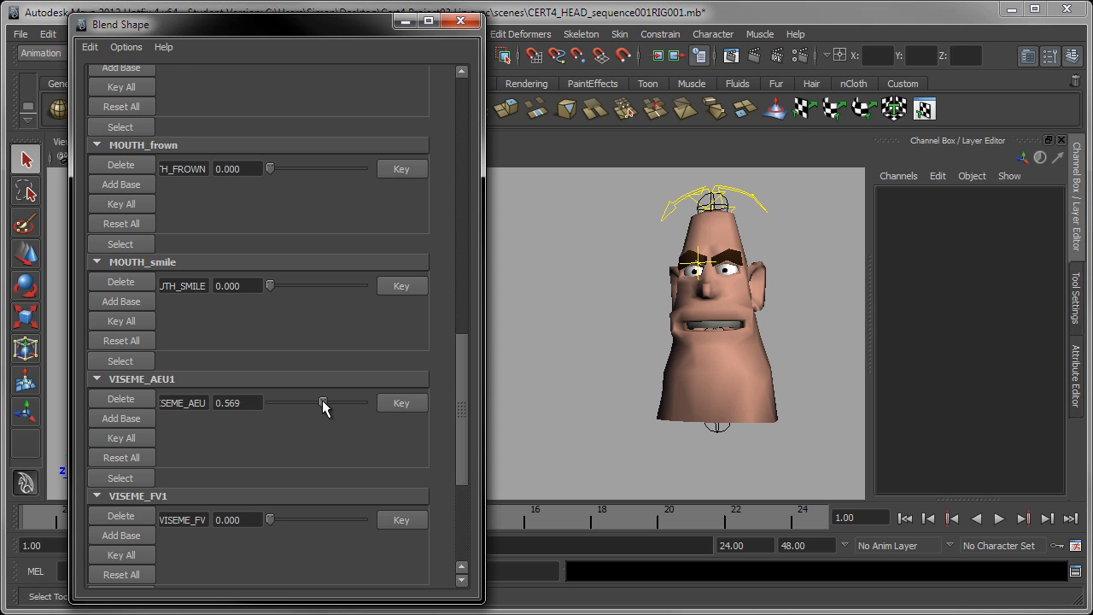
left_click_drag(321, 402, 237, 410)
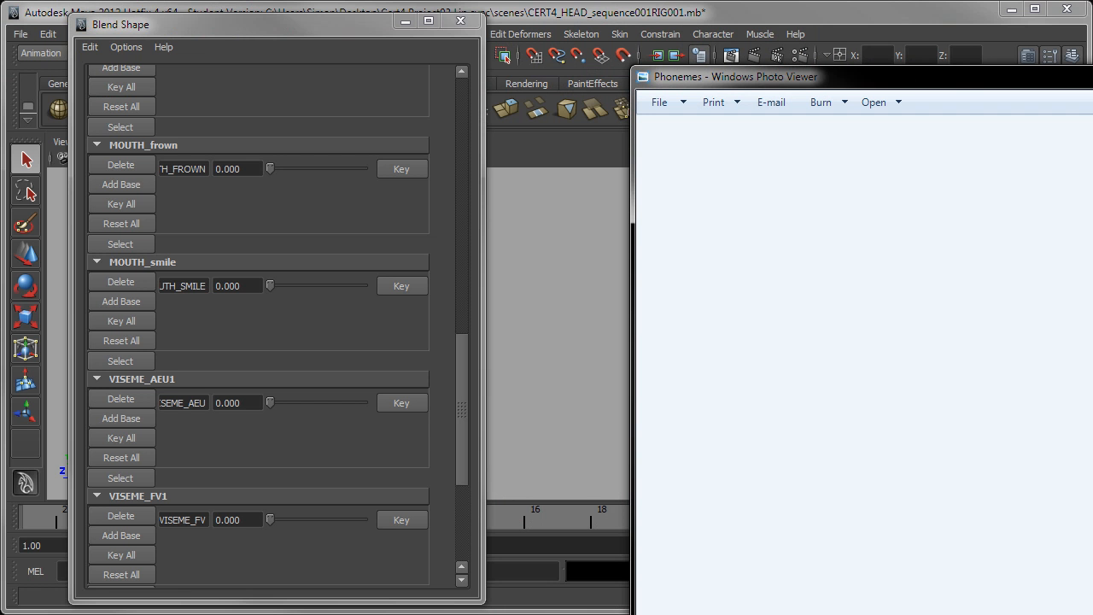
Switch to Windows Photo Viewer and examine the Phonemes reference chart beside the Blend Shape editor
left_click_drag(1084, 76, 831, 40)
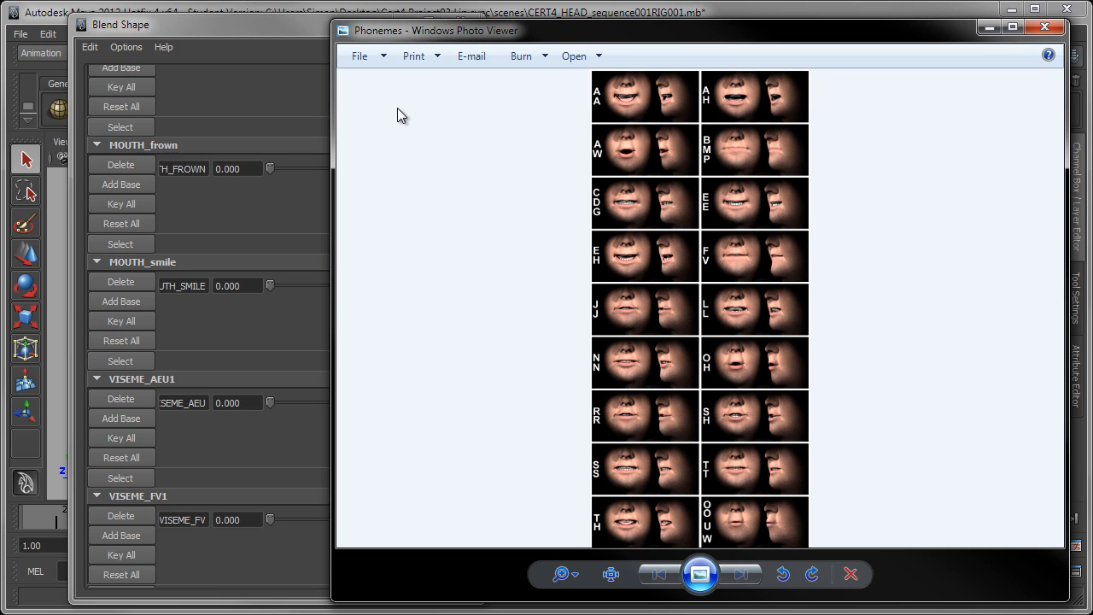
left_click_drag(334, 127, 711, 165)
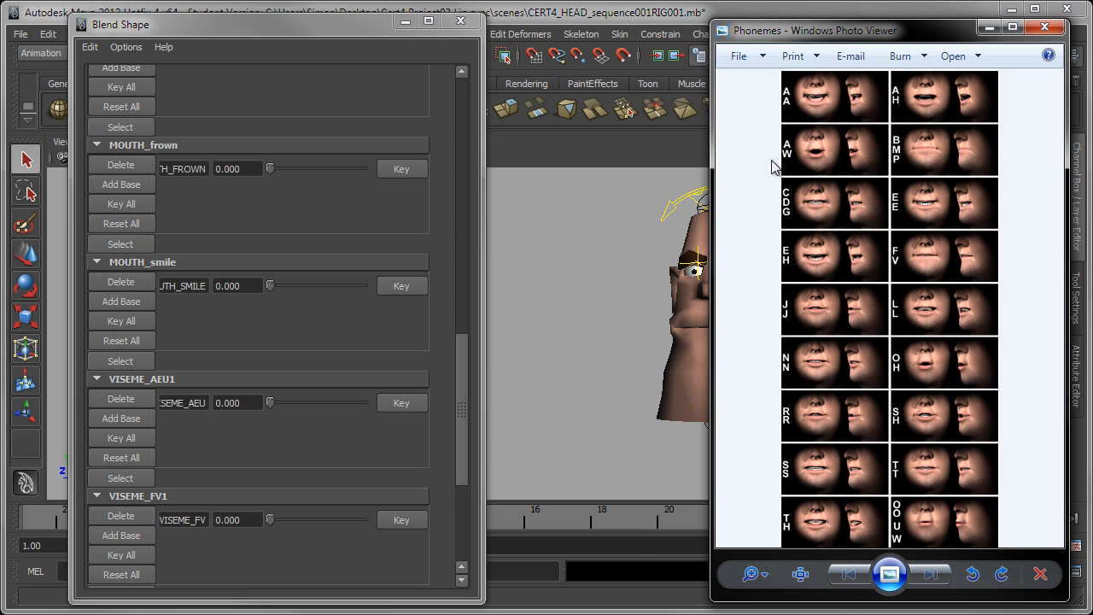
left_click_drag(822, 32, 1092, 119)
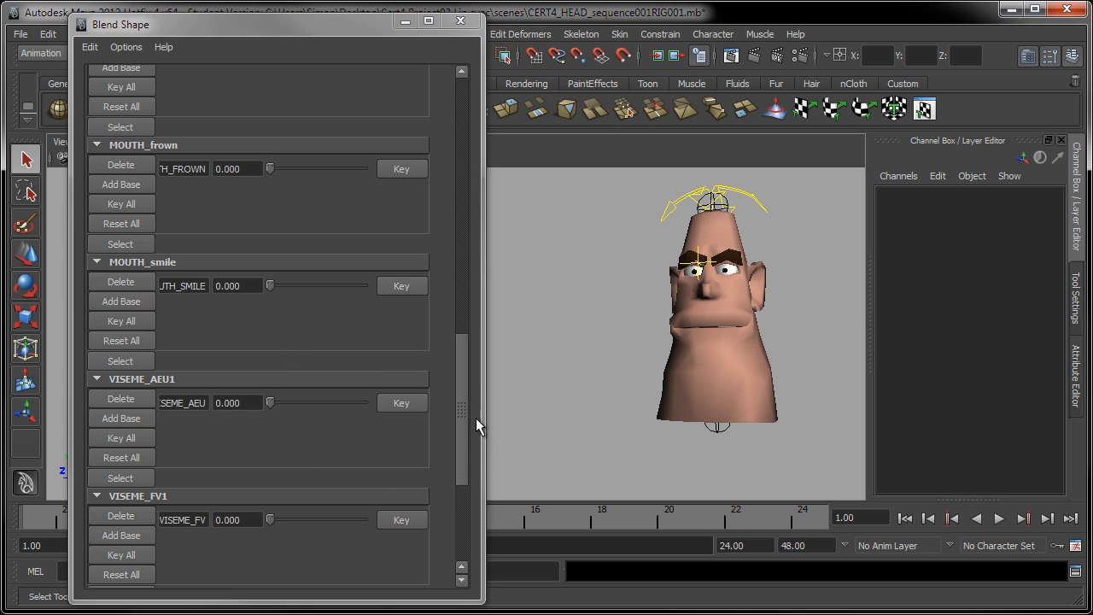
Scroll the Blend Shape editor back to the top targets and nudge the editor window slightly left
left_click_drag(463, 404, 460, 508)
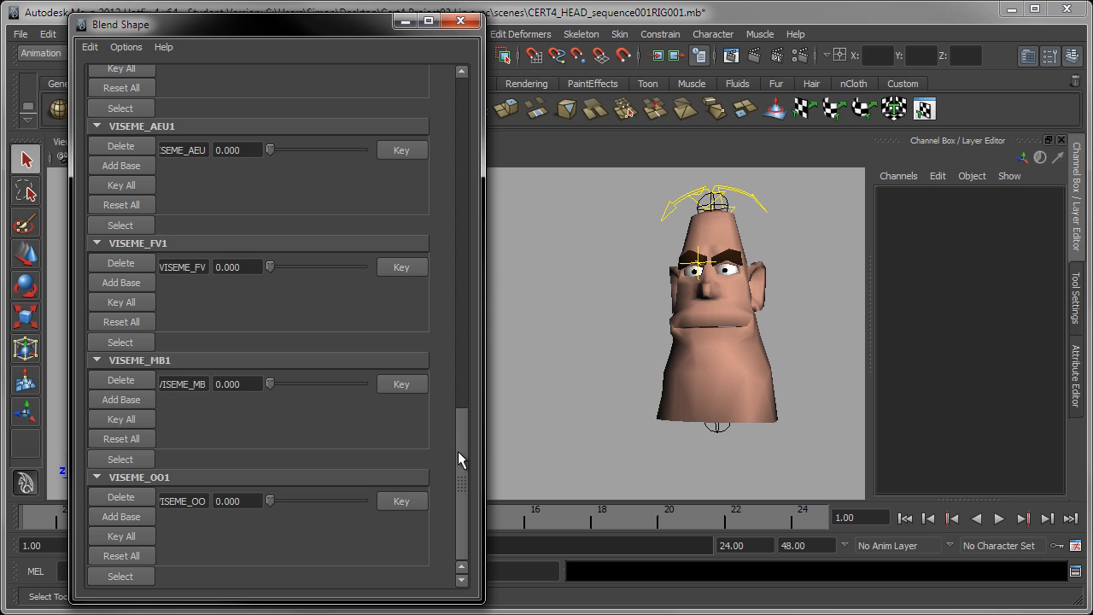
left_click_drag(459, 459, 468, 228)
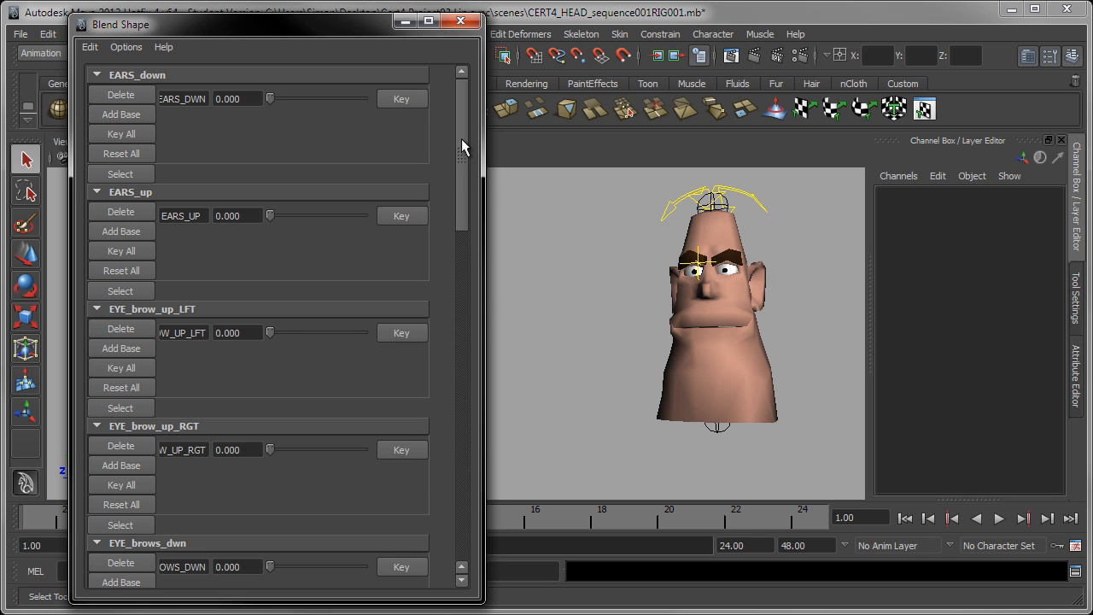
left_click_drag(463, 158, 463, 150)
left_click_drag(283, 23, 265, 19)
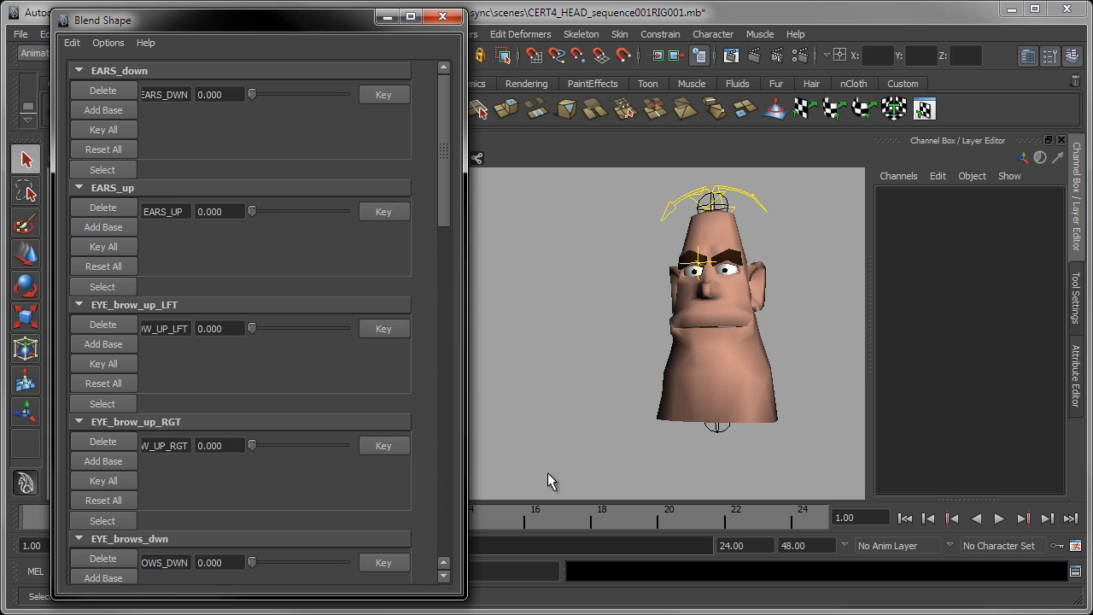